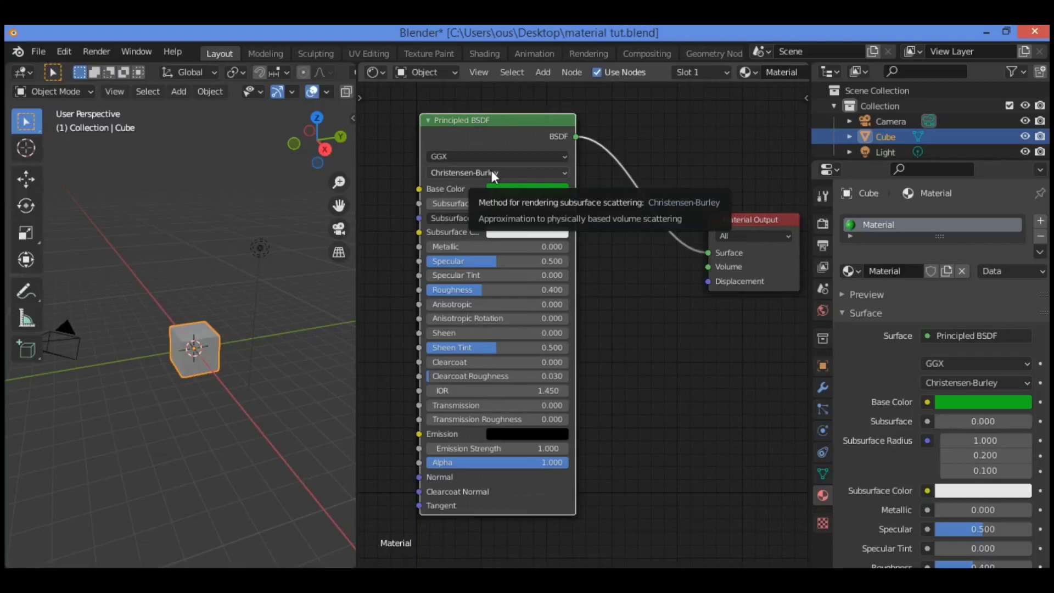
# Delete the Principled BSDF node from the cube's material and reposition the Material Output node
pyautogui.moveTo(479, 121); pyautogui.dragTo(470, 119)
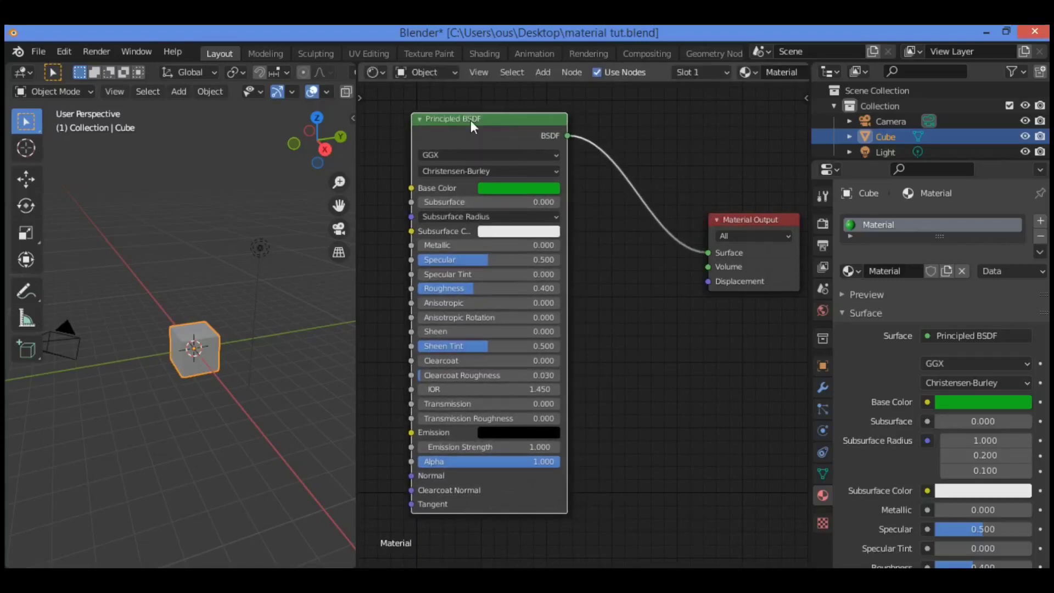
pyautogui.moveTo(497, 127); pyautogui.dragTo(495, 125)
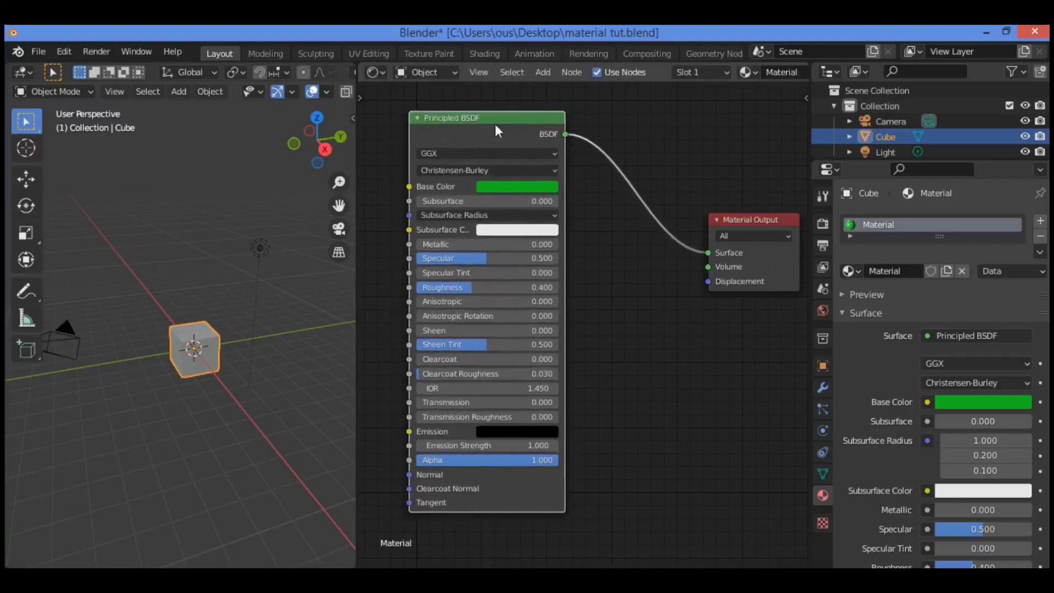
pyautogui.press('x')
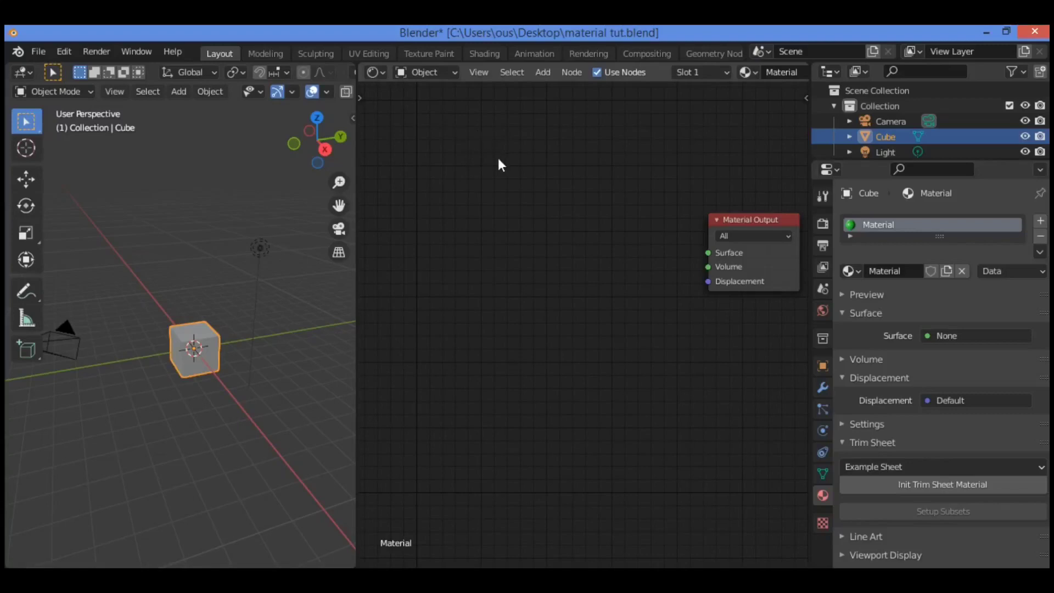
pyautogui.moveTo(719, 212); pyautogui.dragTo(712, 215)
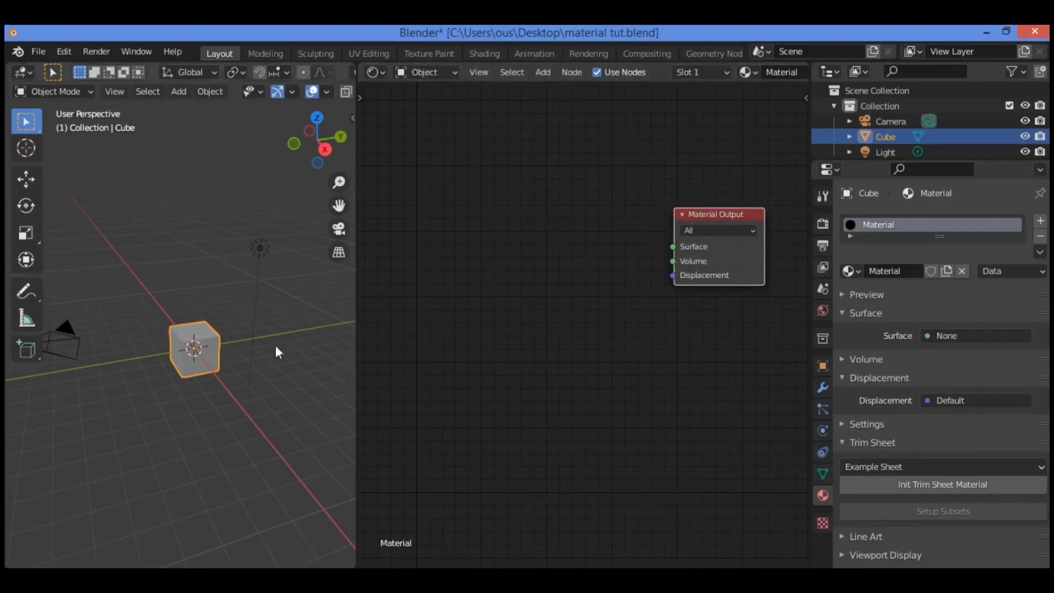
pyautogui.moveTo(726, 219); pyautogui.dragTo(730, 217)
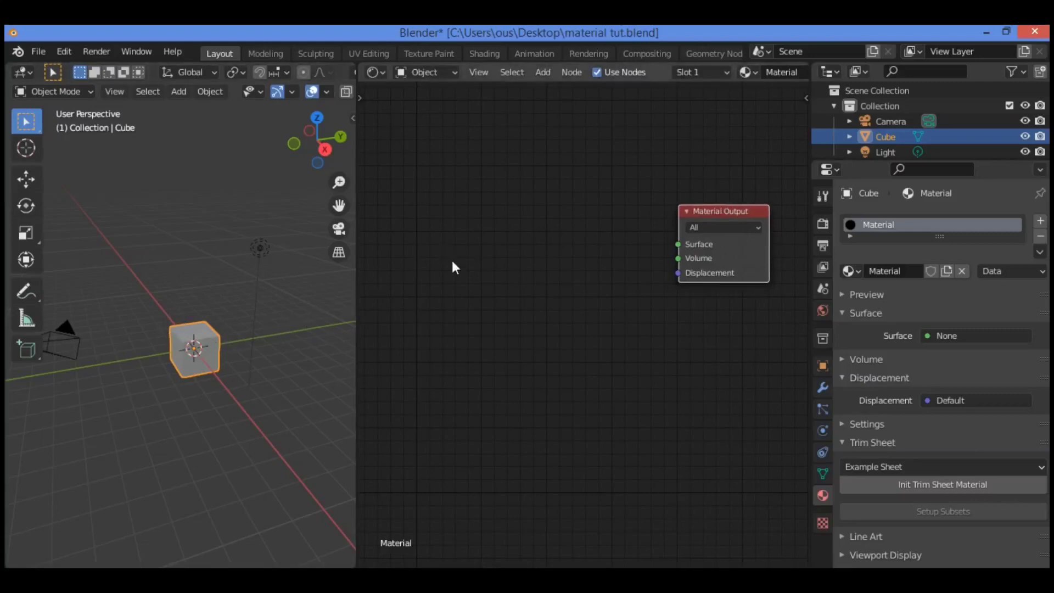
# Add a Diffuse BSDF node to the upper area of the node graph, ahead of the Material Output
pyautogui.hotkey('shift', 'a')
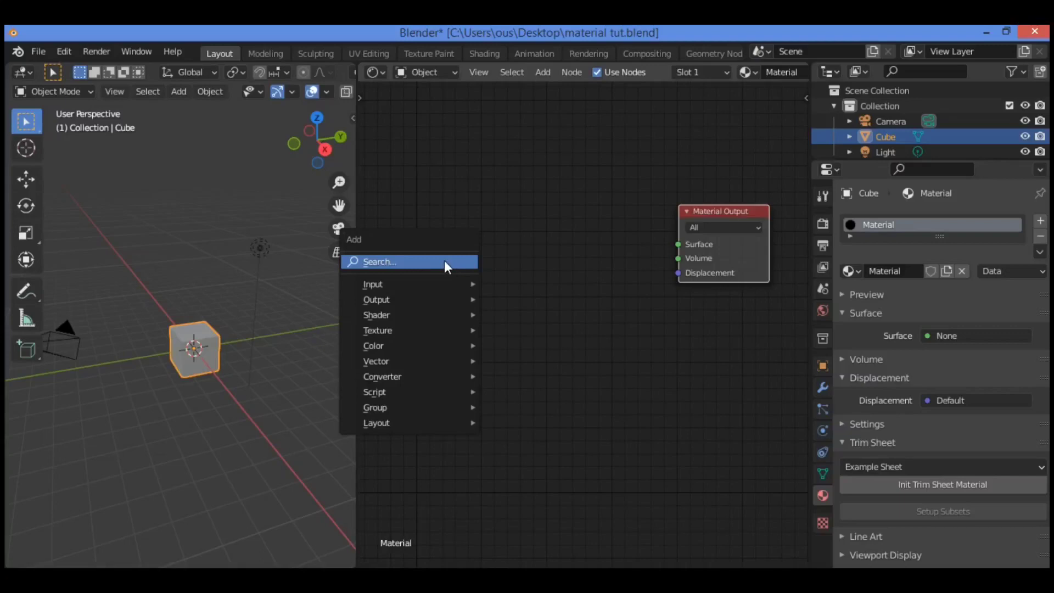
pyautogui.click(444, 260)
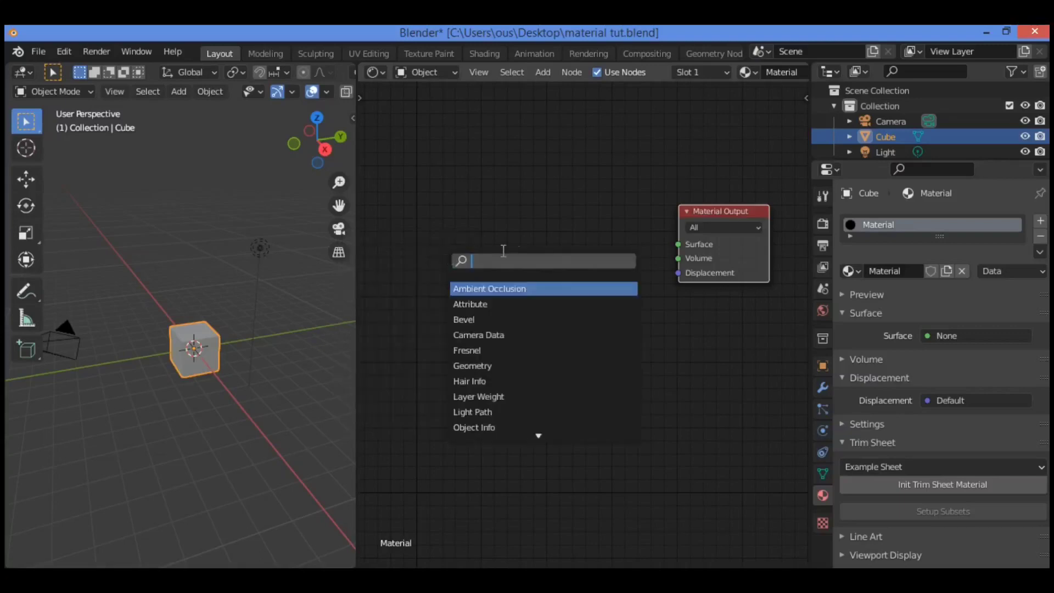
pyautogui.write('diff')
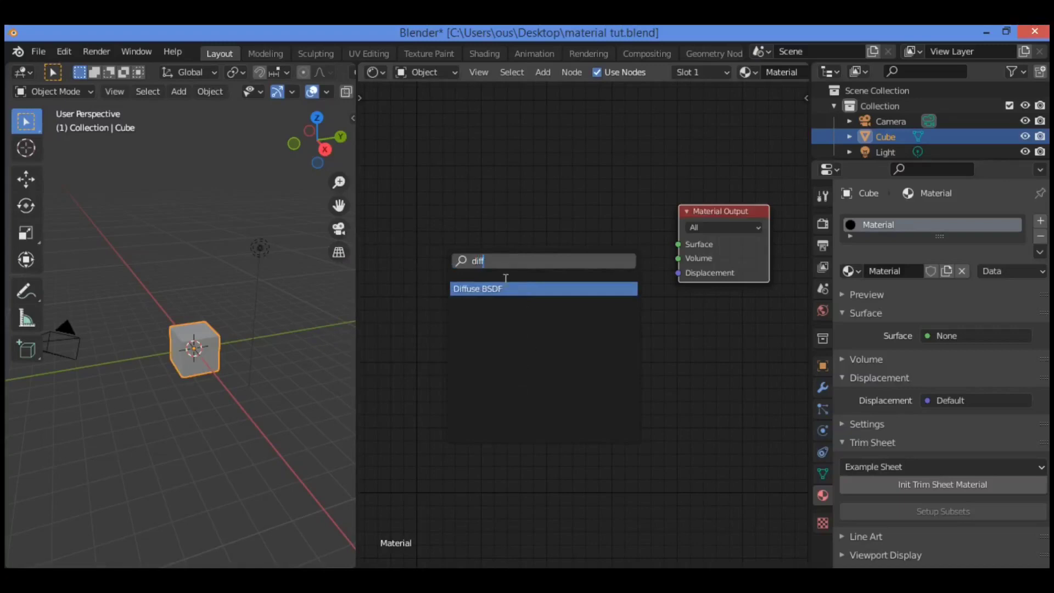
pyautogui.click(507, 287)
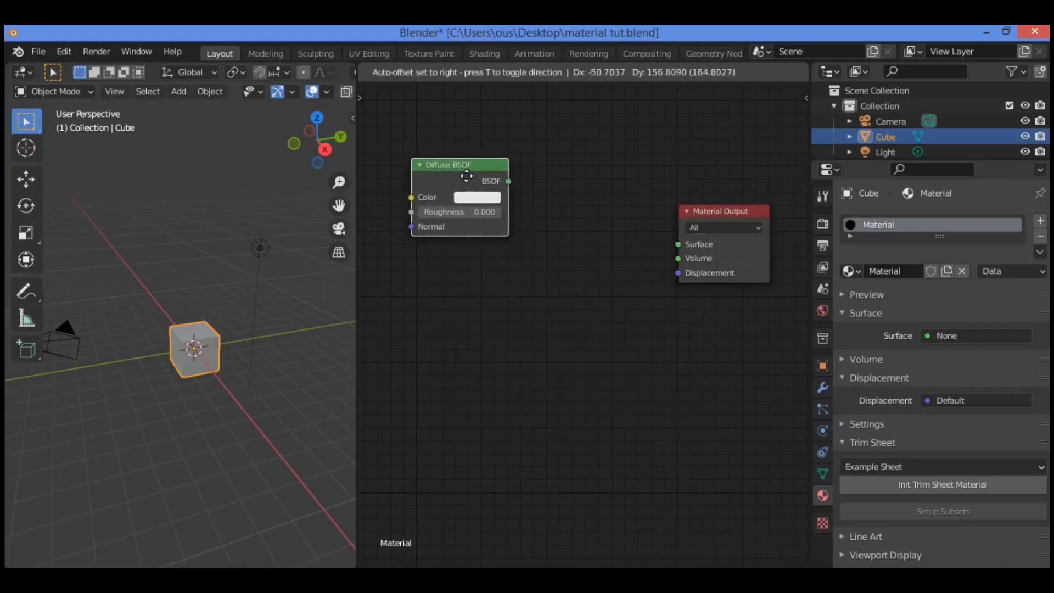
pyautogui.click(462, 175)
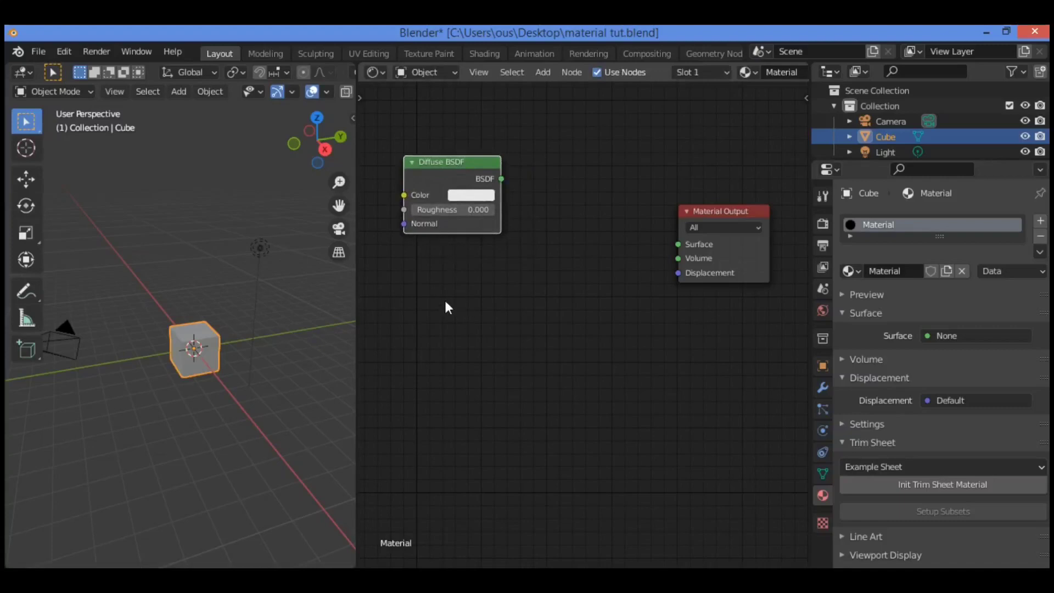
# Add a second Diffuse BSDF node and place it below the first one
pyautogui.hotkey('shift', 'a')
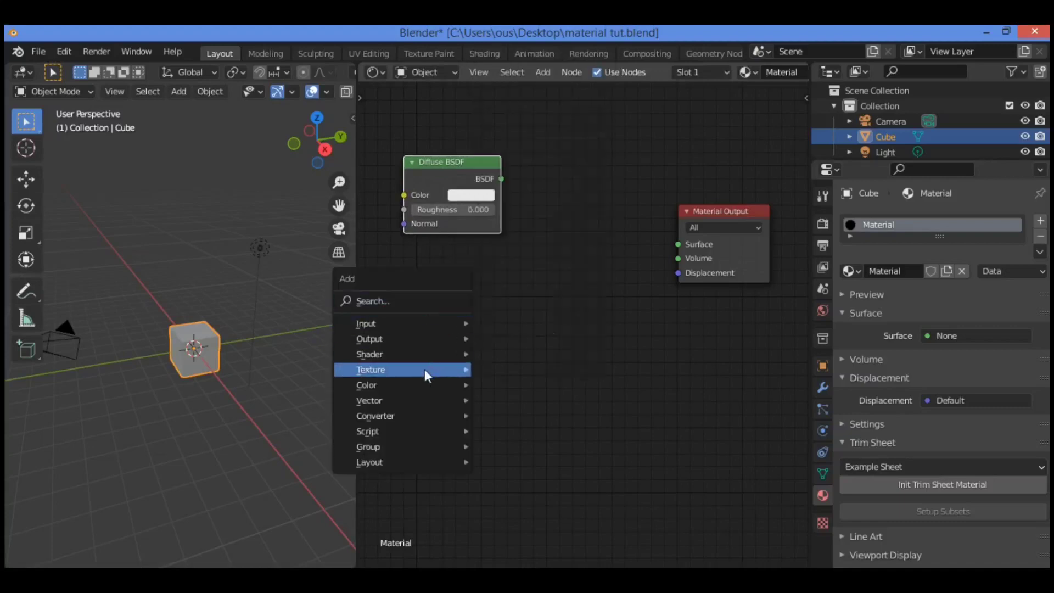
pyautogui.click(428, 302)
pyautogui.write('diffu')
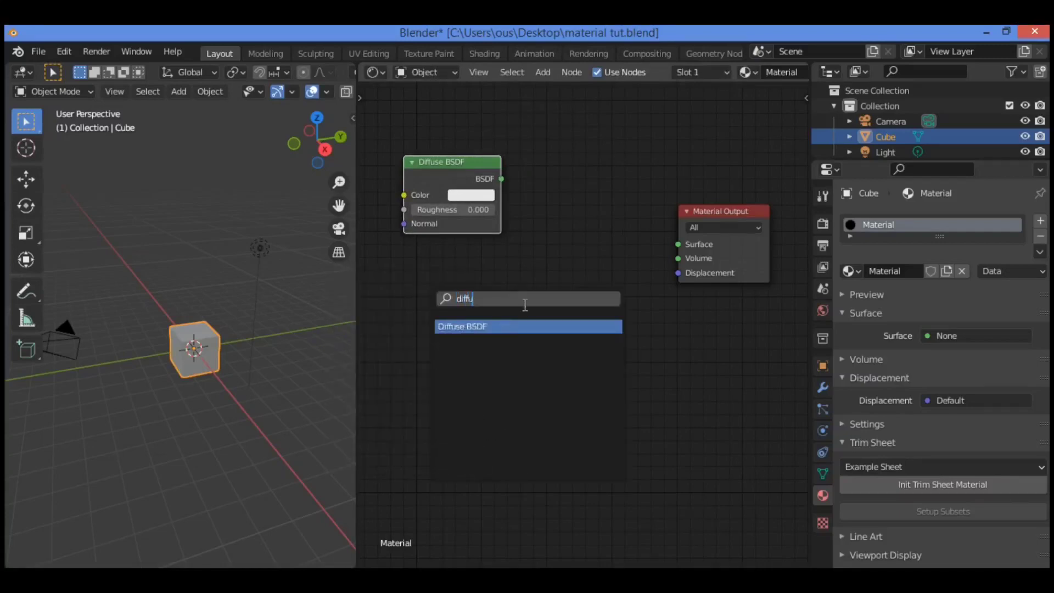
pyautogui.press('Return')
pyautogui.click(470, 320)
pyautogui.moveTo(469, 318); pyautogui.dragTo(471, 325)
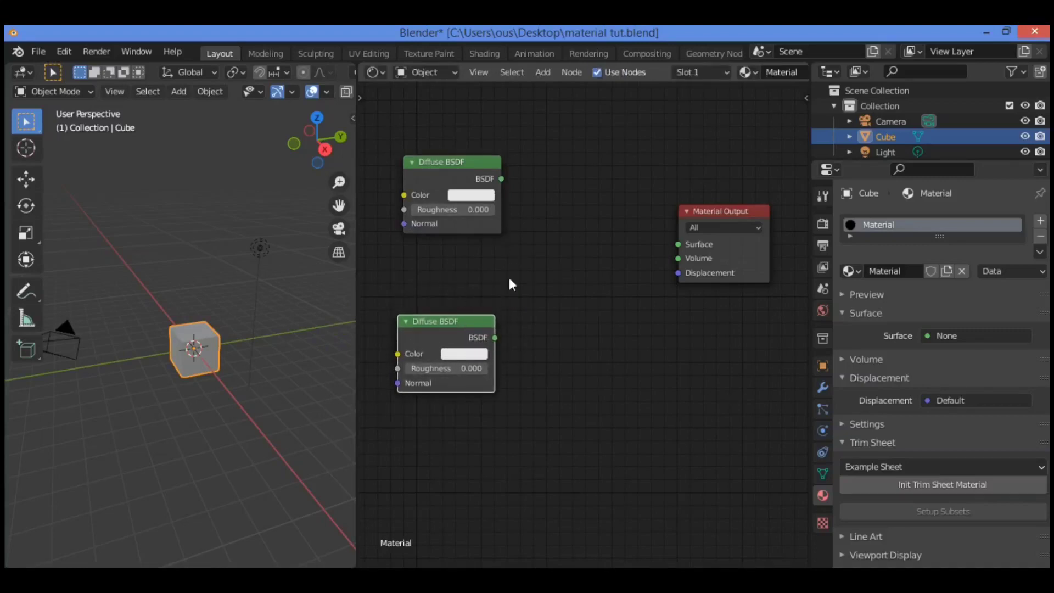
# Add a Mix Shader node between the two Diffuse BSDF nodes and the Material Output
pyautogui.click(590, 275)
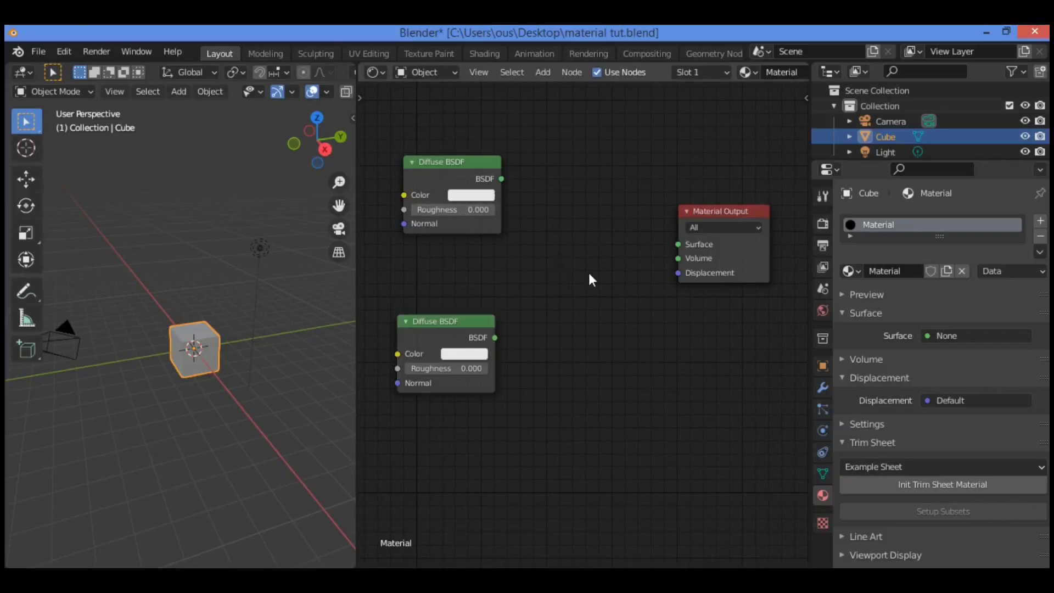
pyautogui.hotkey('shift', 'a')
pyautogui.click(534, 273)
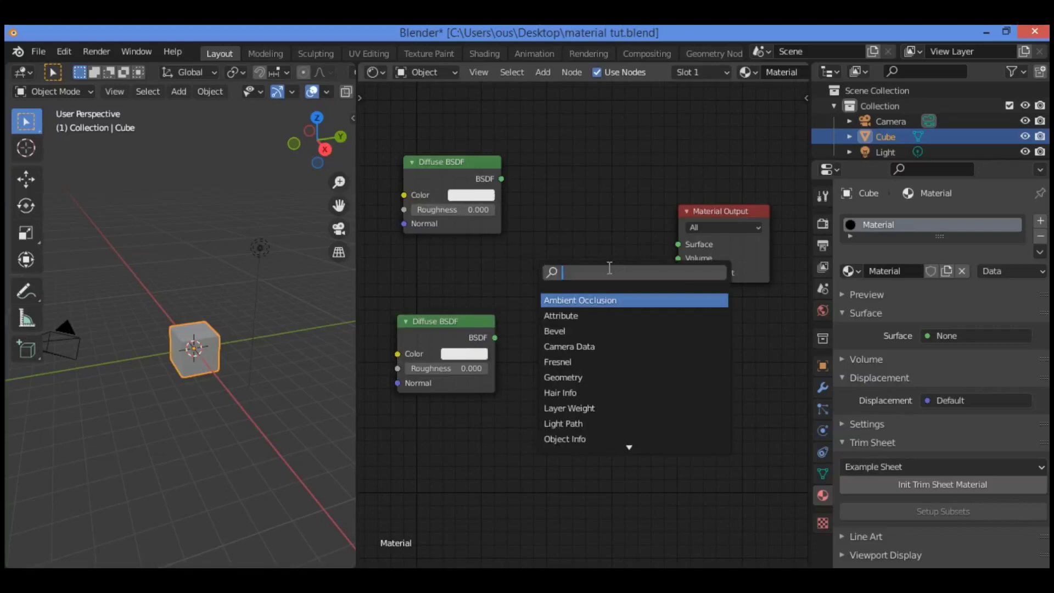
pyautogui.write('m')
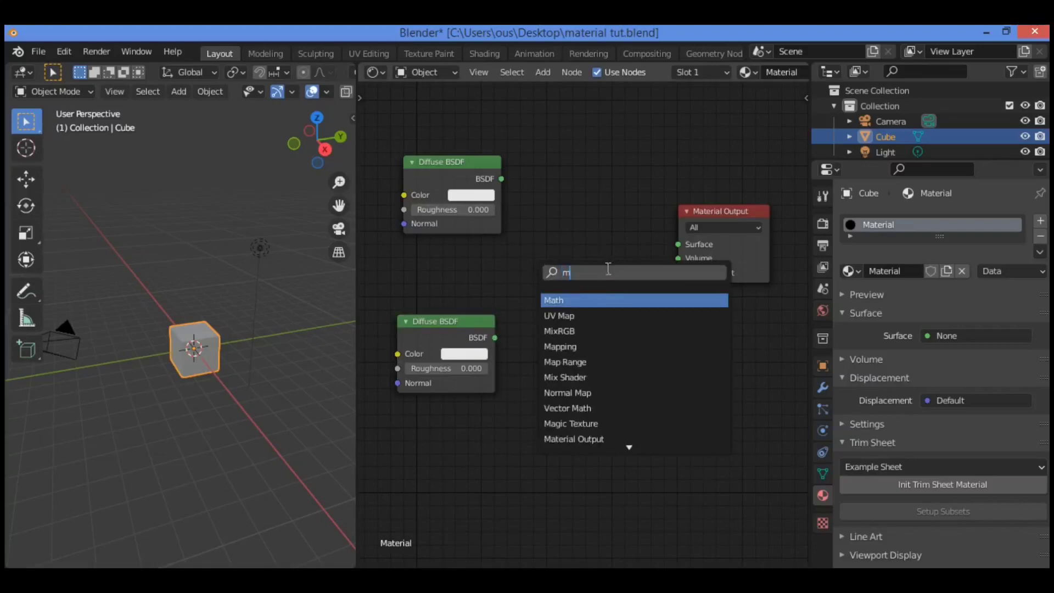
pyautogui.write('ix')
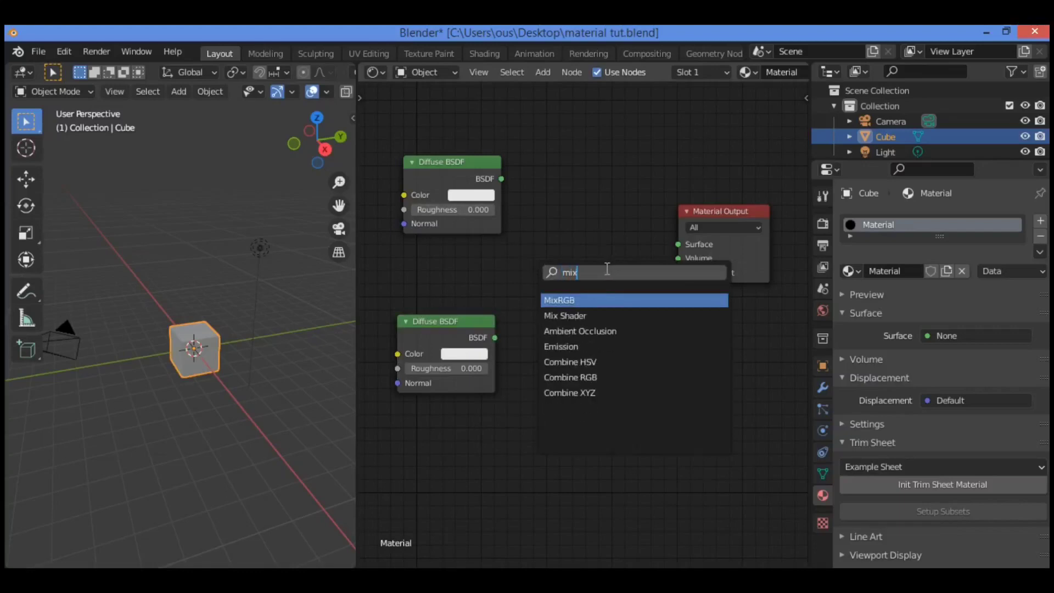
pyautogui.click(588, 317)
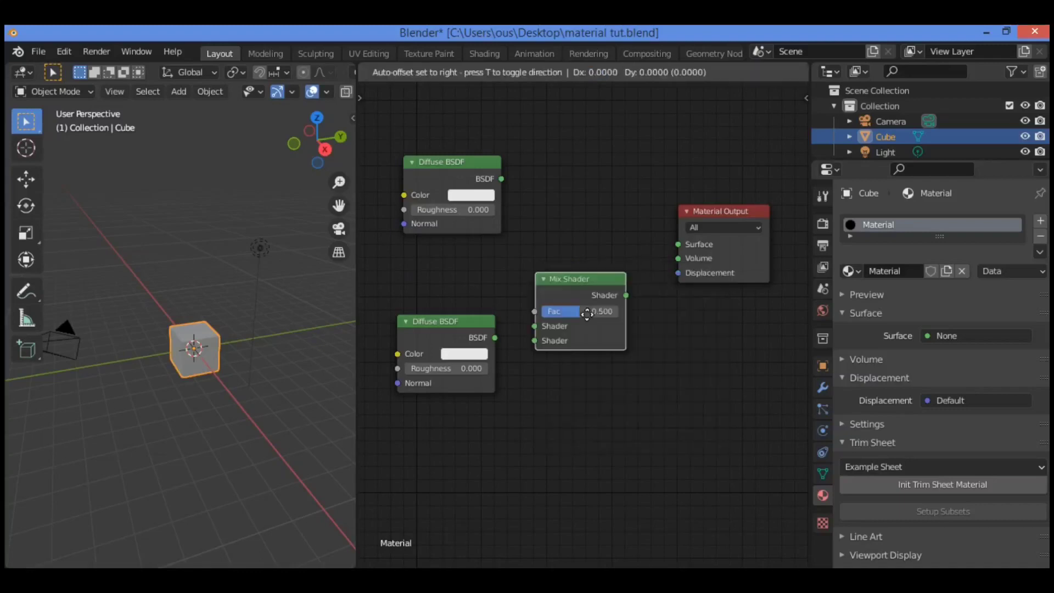
pyautogui.click(576, 237)
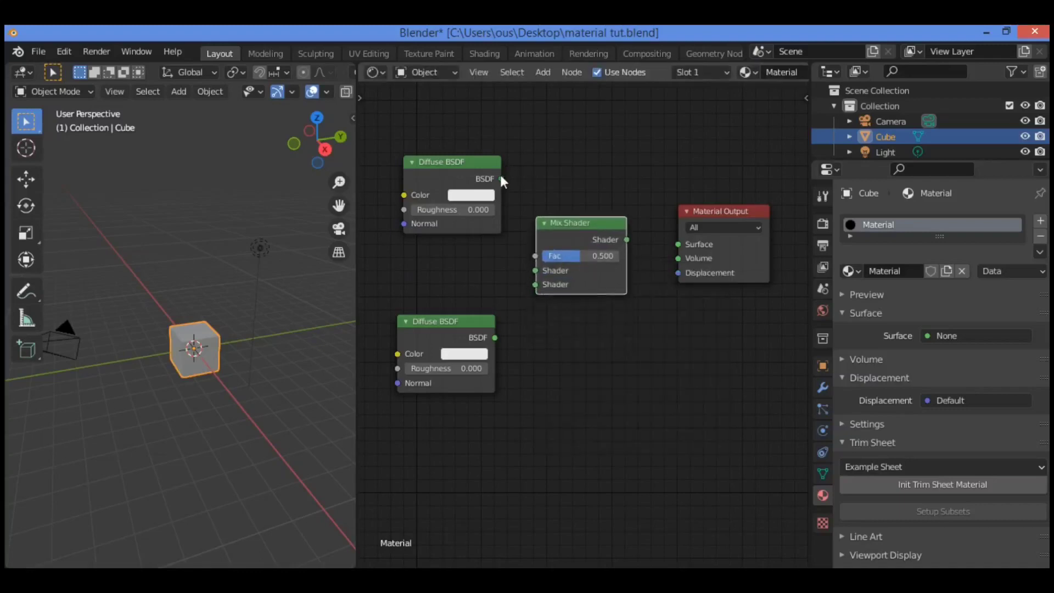
# Link the upper Diffuse BSDF to the Mix Shader's first Shader input and the lower one to its second
pyautogui.moveTo(501, 180); pyautogui.dragTo(507, 183)
pyautogui.moveTo(517, 223); pyautogui.dragTo(535, 271)
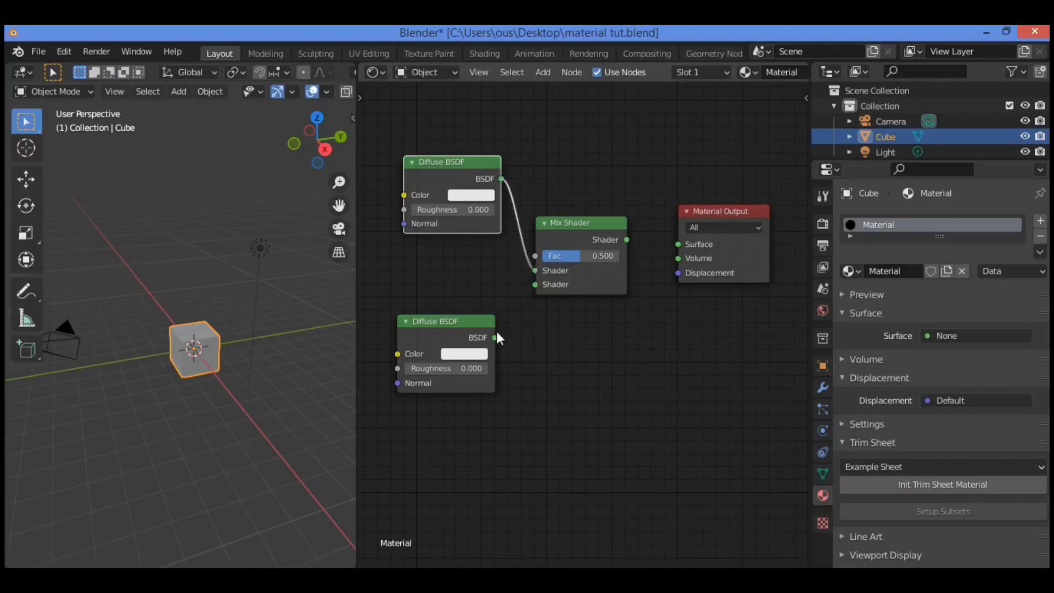
pyautogui.moveTo(508, 312); pyautogui.dragTo(548, 289)
# Set the lower Diffuse BSDF's color to blue, with hue 0.657 and saturation 0.967
pyautogui.click(464, 354)
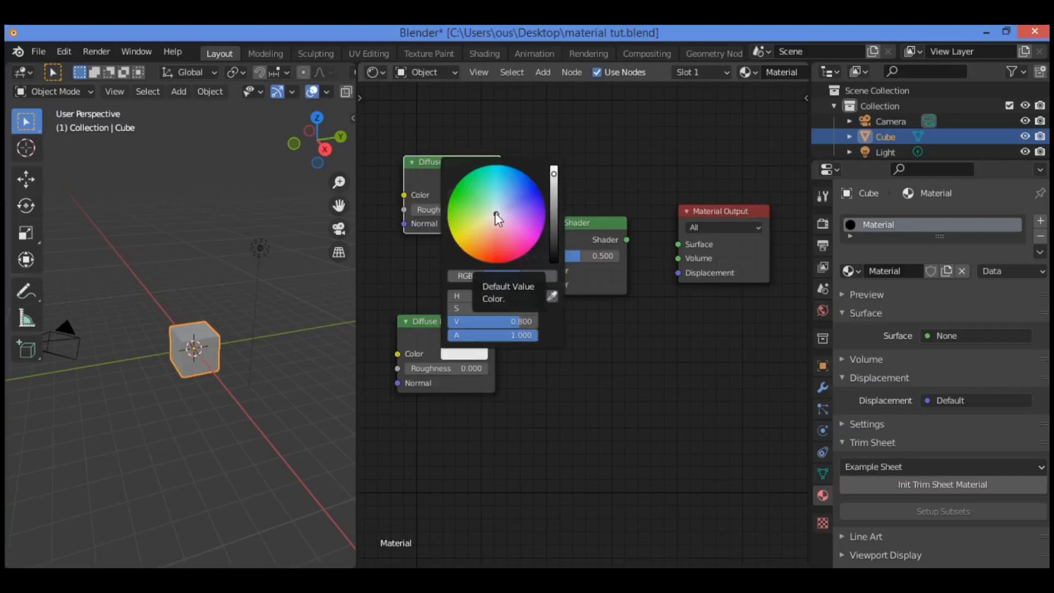
pyautogui.moveTo(497, 219)
pyautogui.mouseDown()
pyautogui.moveTo(498, 193)
pyautogui.moveTo(522, 179)
pyautogui.moveTo(526, 188)
pyautogui.mouseUp()
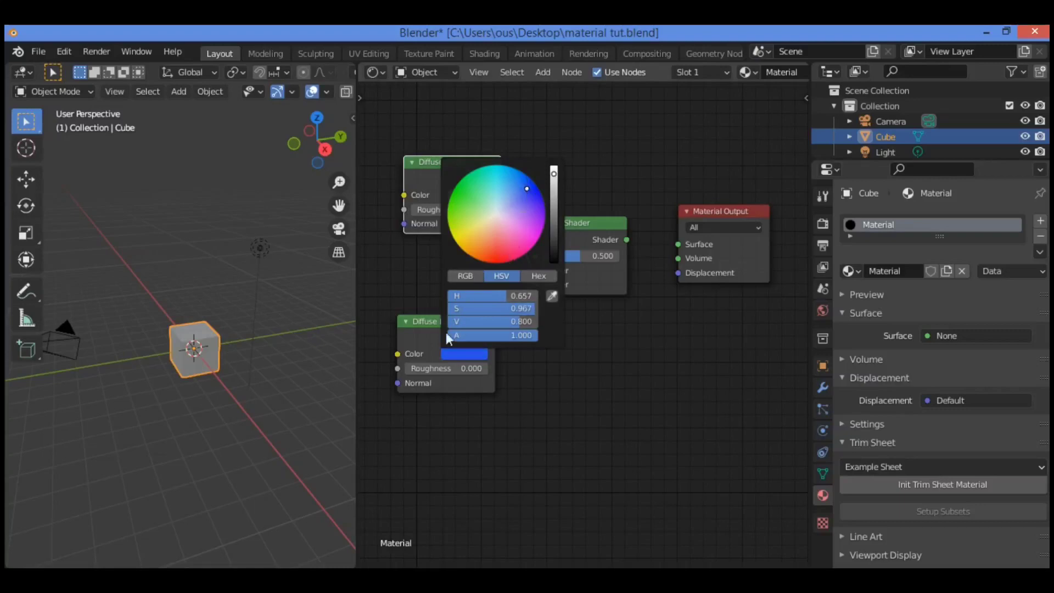
pyautogui.click(420, 324)
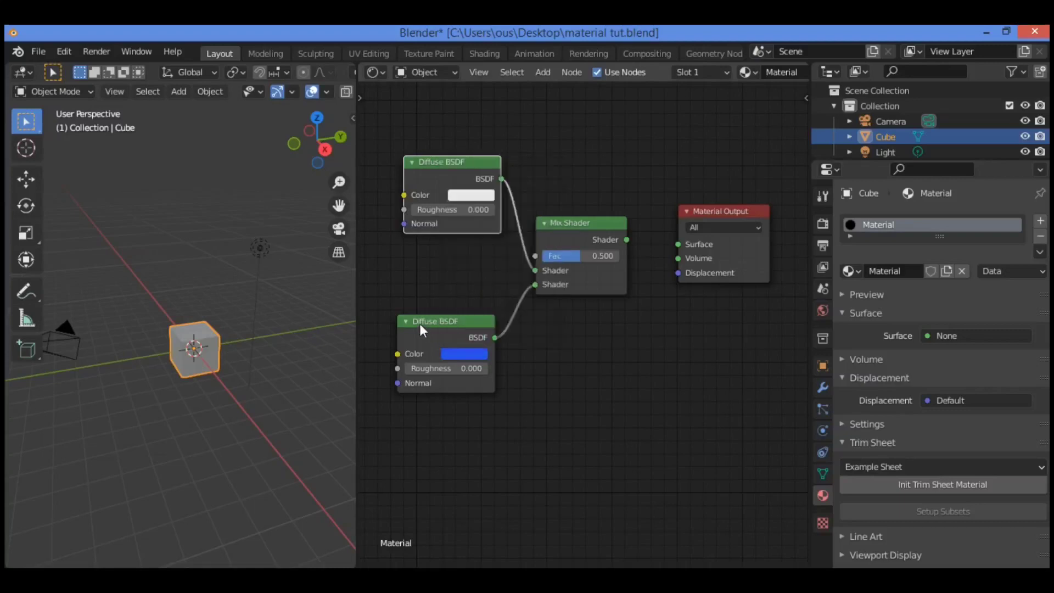
pyautogui.click(468, 192)
# Move the Mix Shader slightly and link its output to the Material Output's Surface input
pyautogui.moveTo(581, 219); pyautogui.dragTo(588, 209)
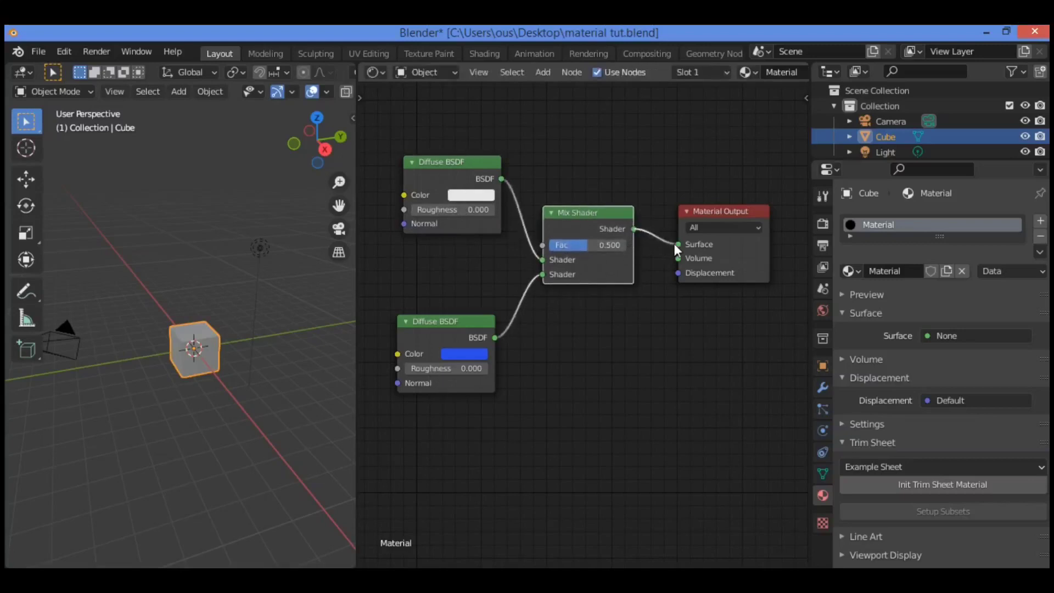
pyautogui.moveTo(675, 244); pyautogui.dragTo(679, 245)
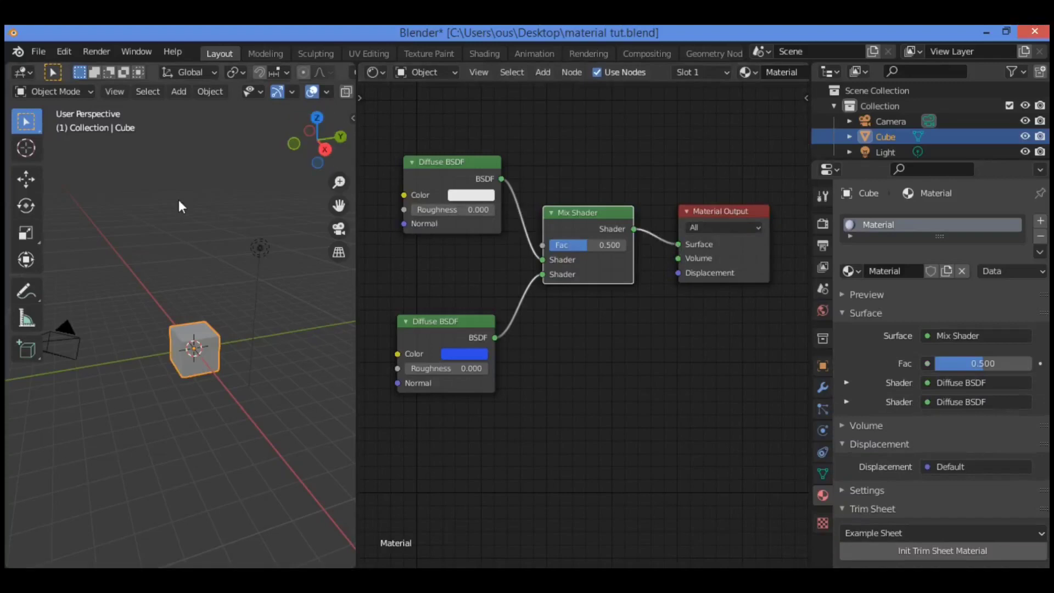
# Switch the 3D viewport to Rendered shading and view the cube's material from another angle
pyautogui.press('z')
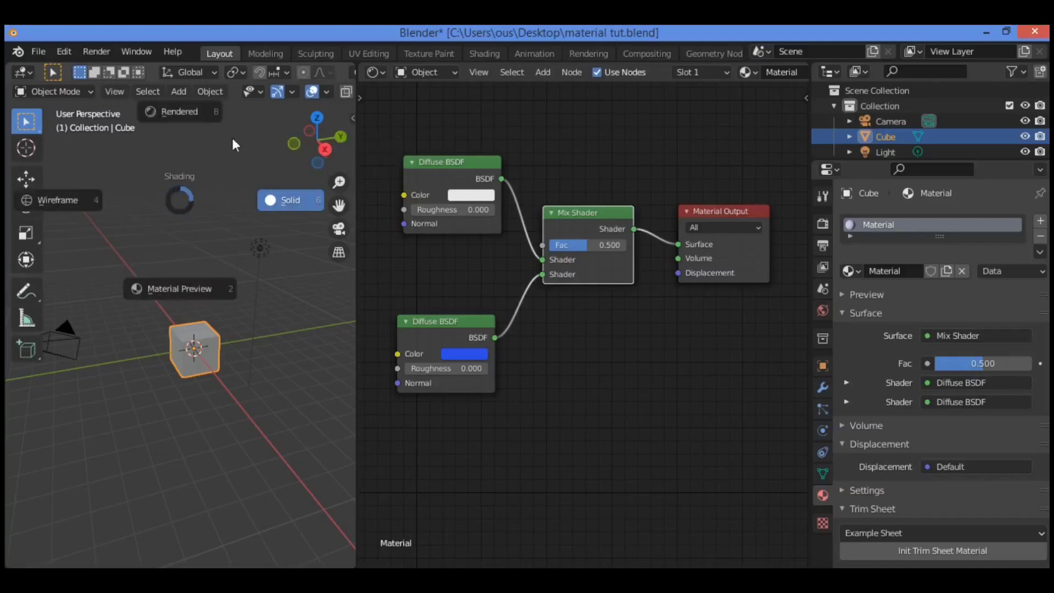
pyautogui.click(186, 110)
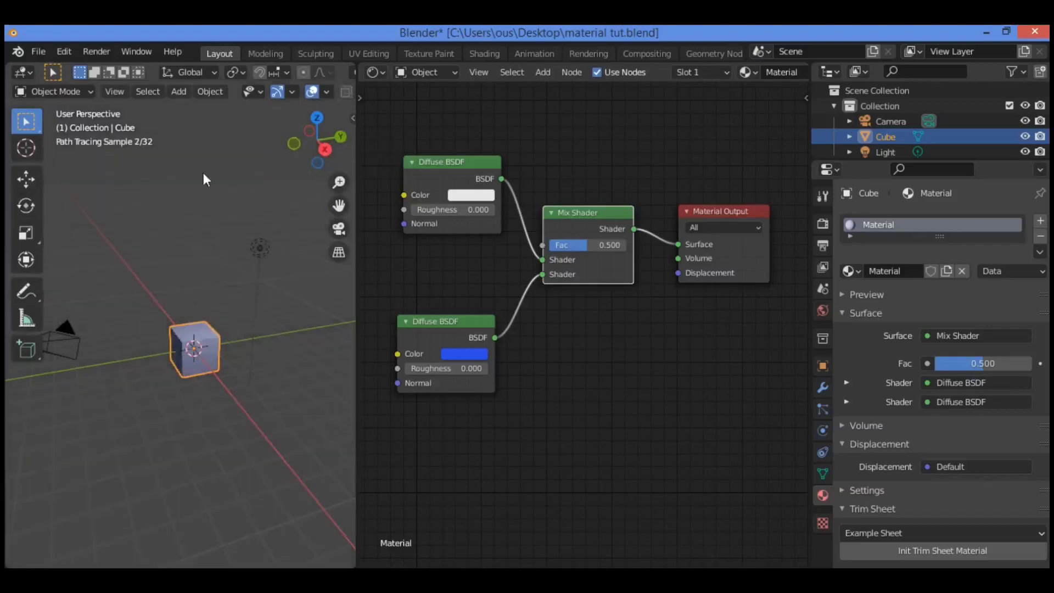
pyautogui.moveTo(315, 148); pyautogui.dragTo(262, 225)
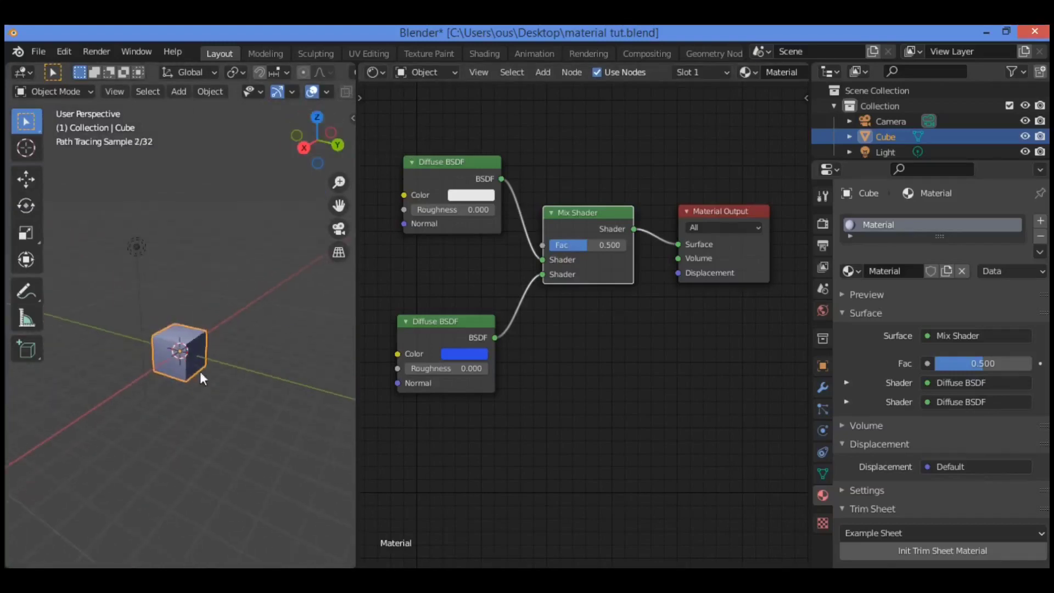
# Color the lower Diffuse BSDF green (hue 0.326, saturation 0.989) and set roughness to 0.415 on the upper node and 0.223 on the lower
pyautogui.click(462, 354)
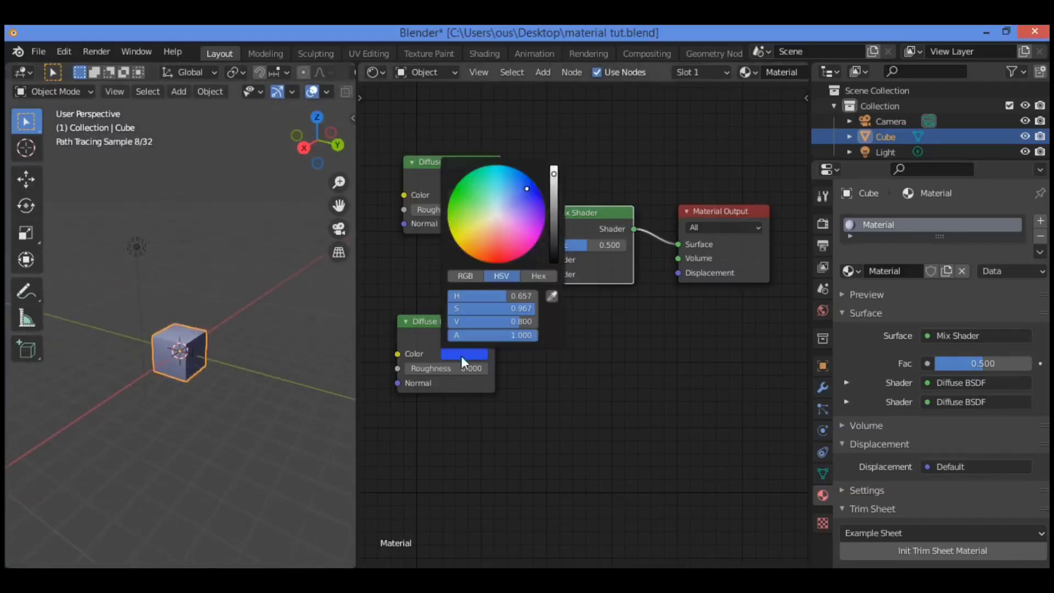
pyautogui.moveTo(527, 188)
pyautogui.mouseDown()
pyautogui.moveTo(514, 178)
pyautogui.moveTo(454, 199)
pyautogui.mouseUp()
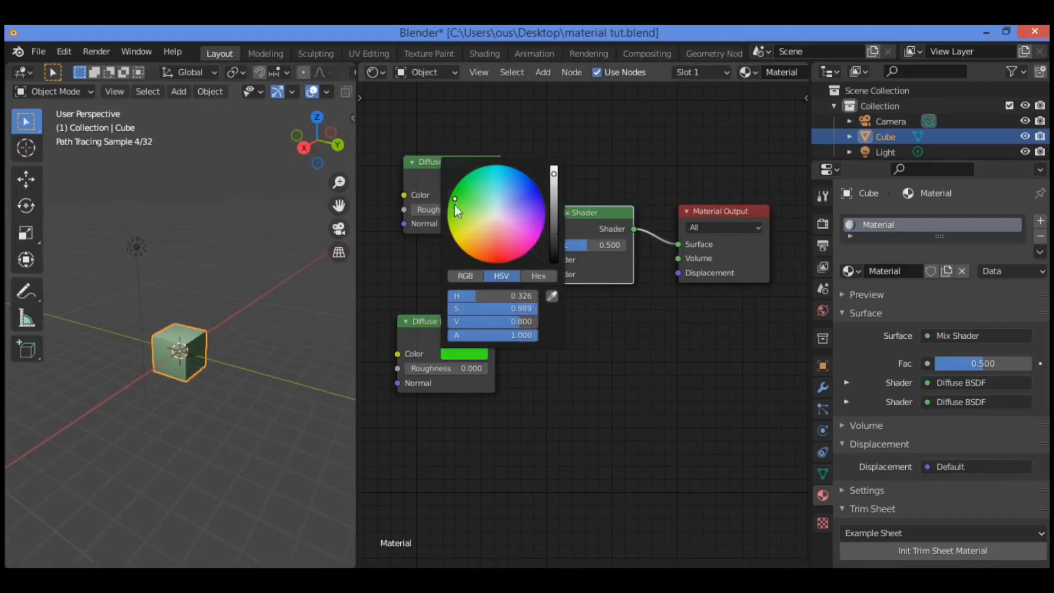
pyautogui.moveTo(447, 209)
pyautogui.mouseDown()
pyautogui.moveTo(483, 209)
pyautogui.moveTo(436, 223)
pyautogui.mouseUp()
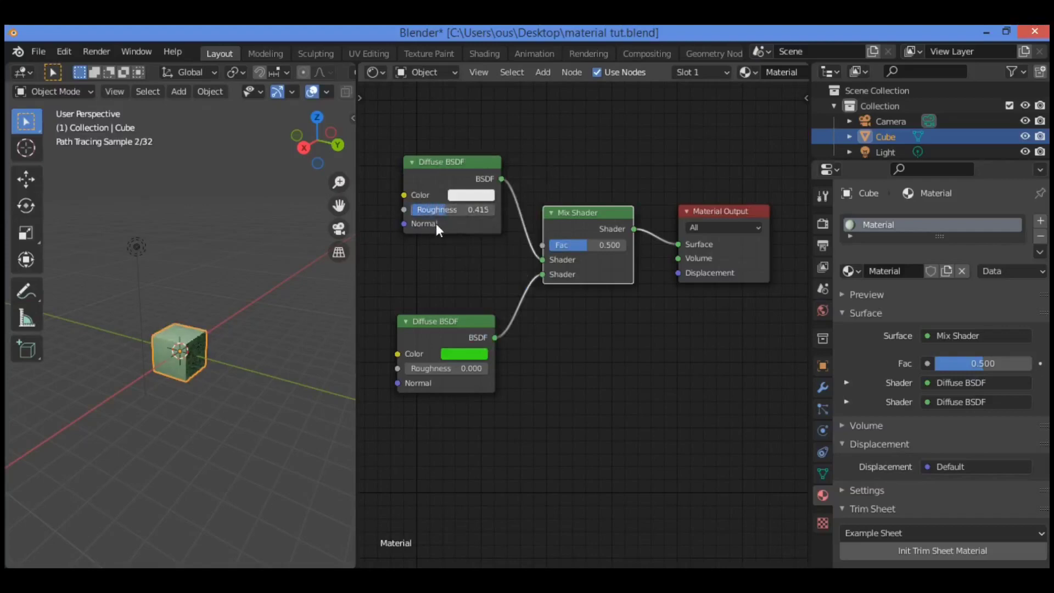
pyautogui.moveTo(464, 366); pyautogui.dragTo(483, 368)
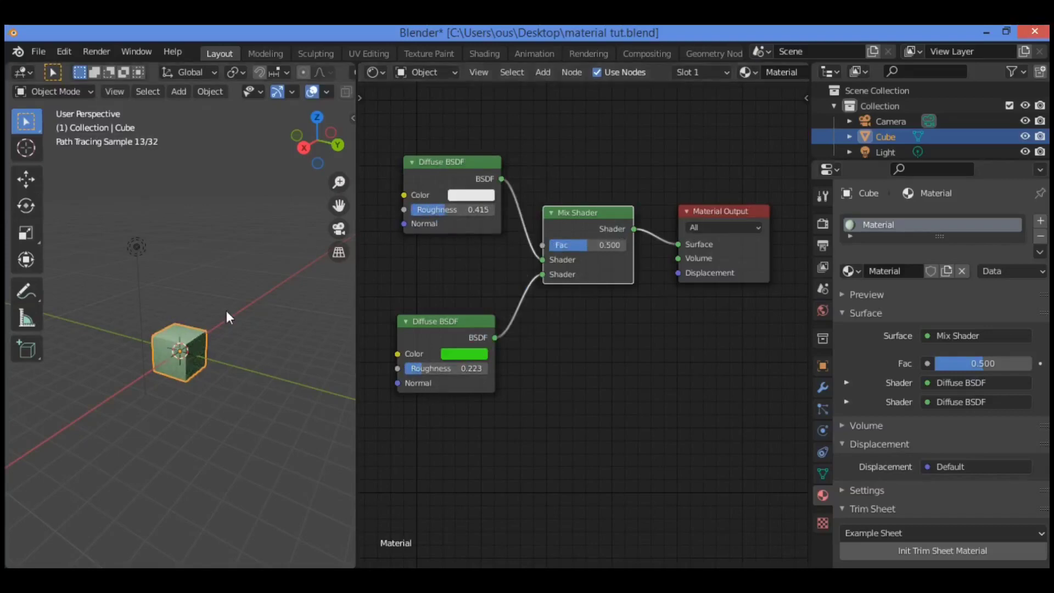
# Check the light's settings, then reselect the cube and examine its rendered material up close
pyautogui.click(141, 250)
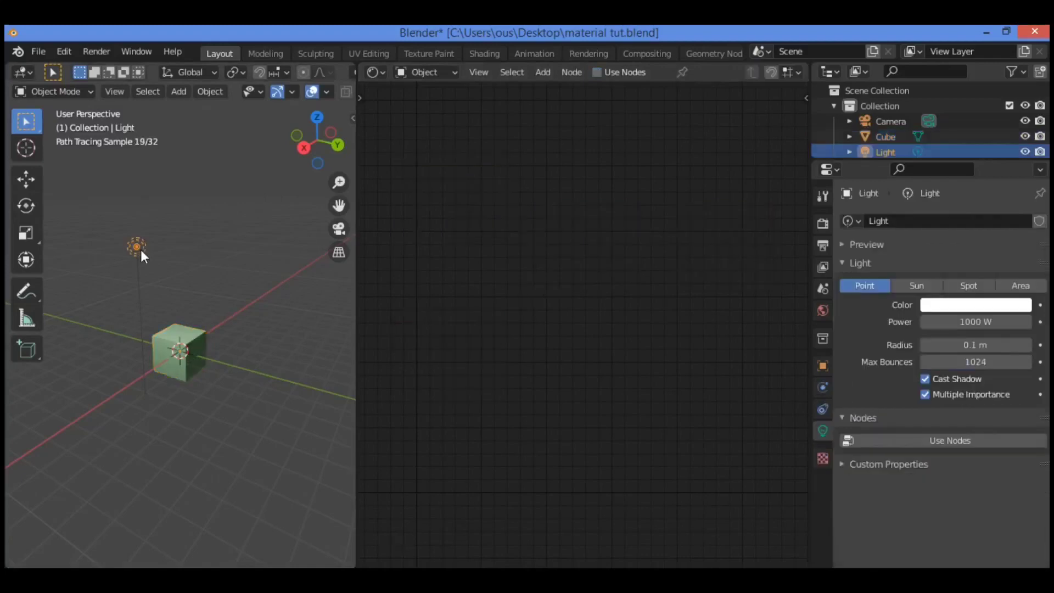
pyautogui.click(197, 349)
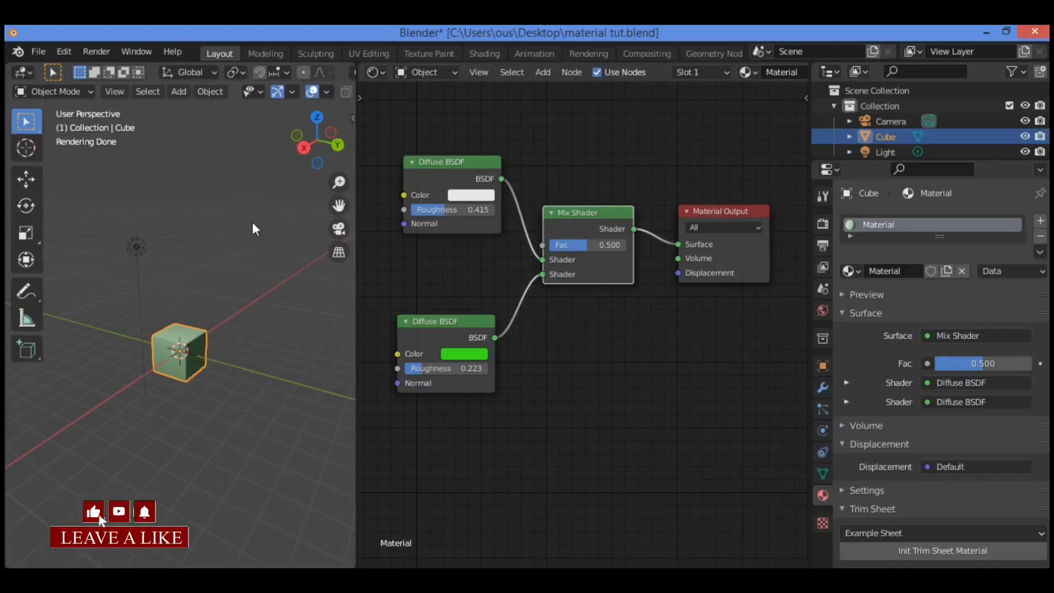
pyautogui.scroll(4, 206, 342)
pyautogui.scroll(-3, 206, 341)
pyautogui.scroll(3, 206, 340)
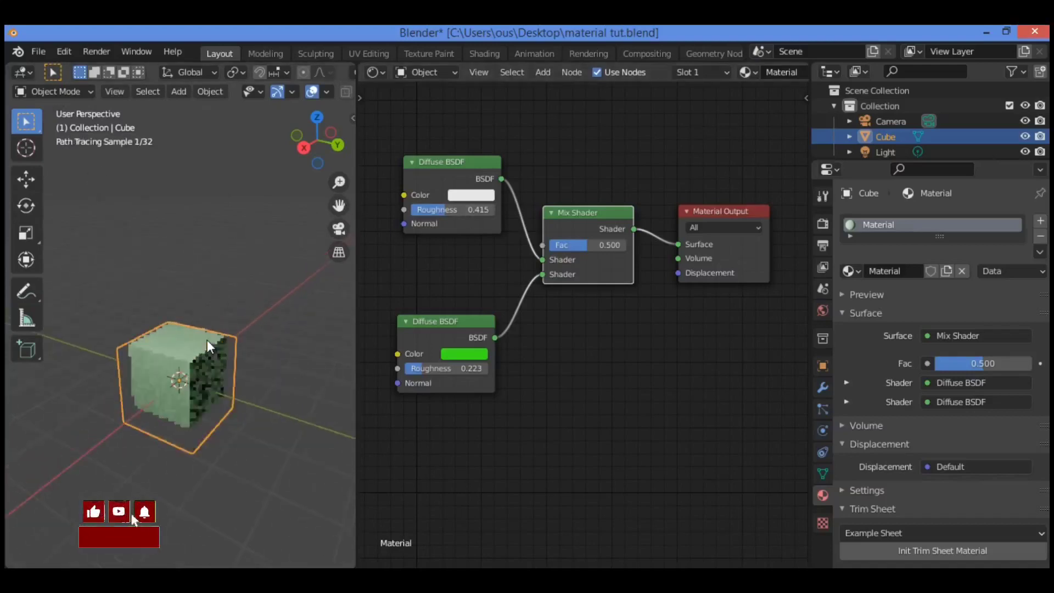
# Enlarge the 3D viewport over the node editor area and view the cube from another angle, keeping the Properties editor beside it
pyautogui.hotkey('ctrl', 'space')
pyautogui.moveTo(250, 311); pyautogui.dragTo(689, 262, button='middle')
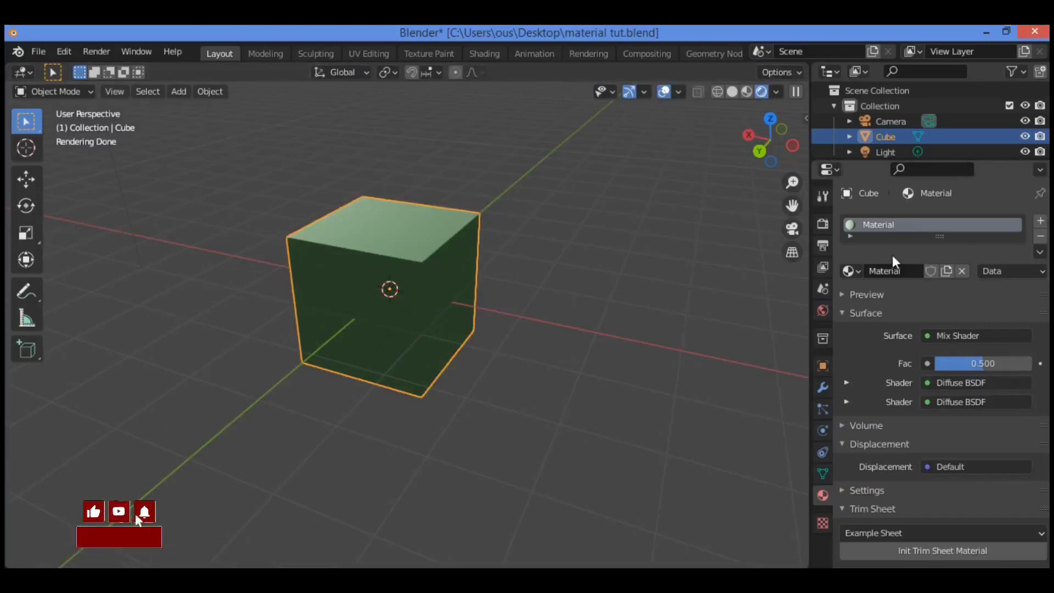
pyautogui.click(829, 169)
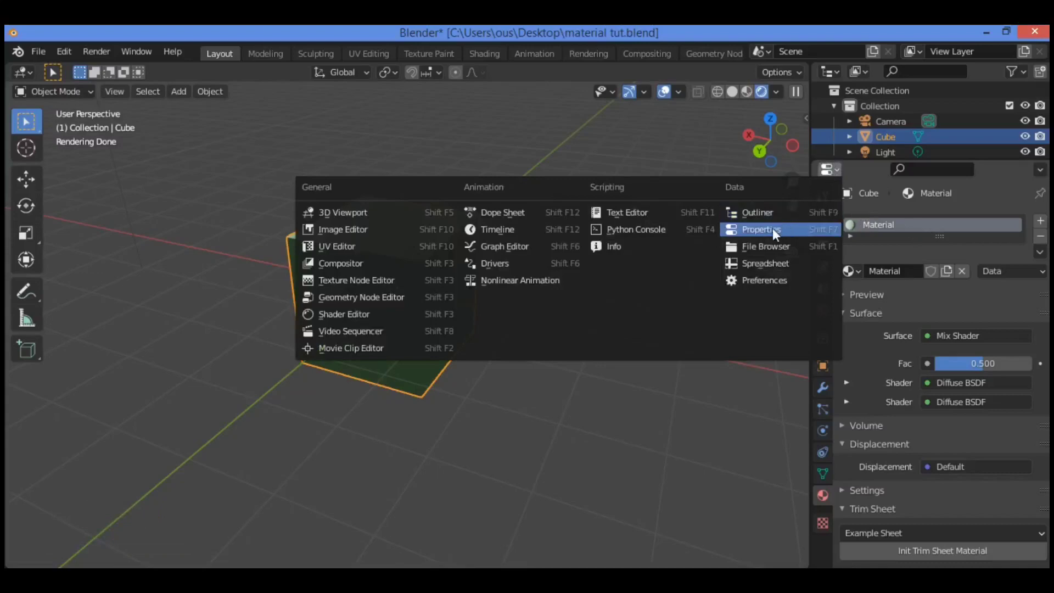
pyautogui.click(830, 168)
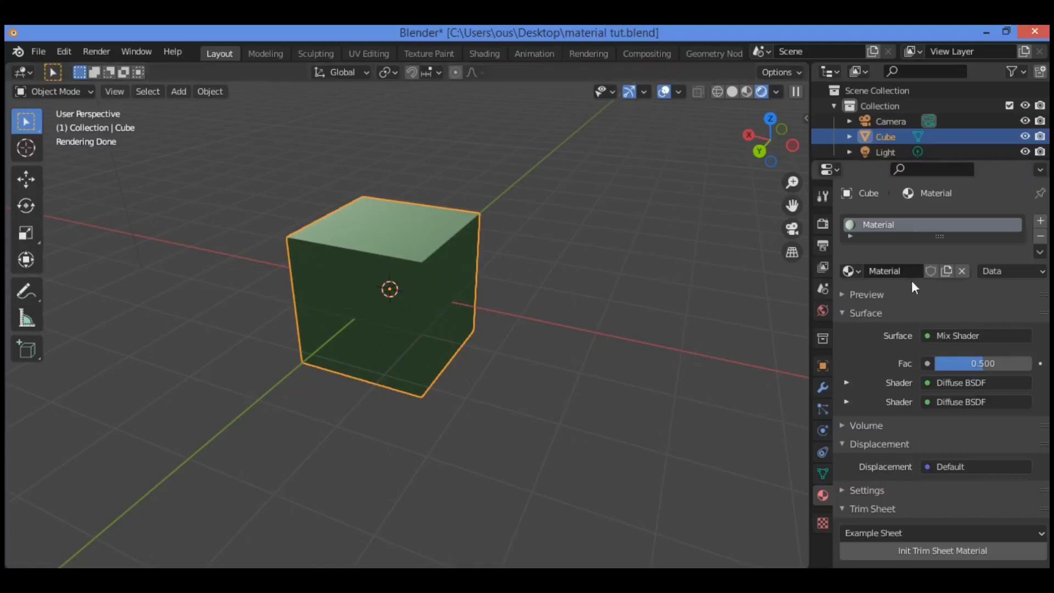
# Expand the material's Preview section and switch the large 3D viewport area to the Shader Editor
pyautogui.click(864, 295)
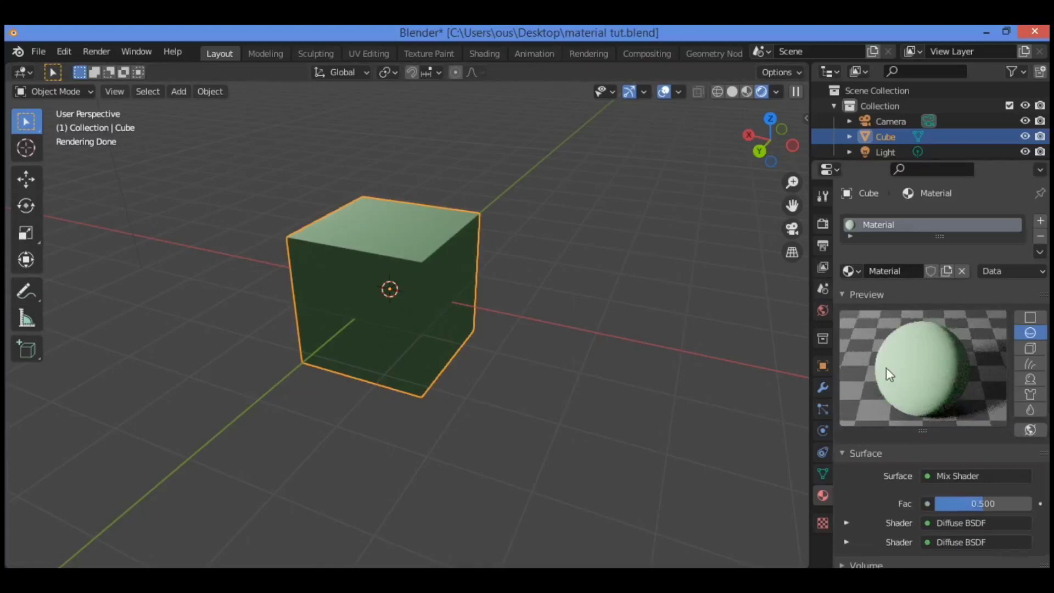
pyautogui.scroll(-6, 904, 421)
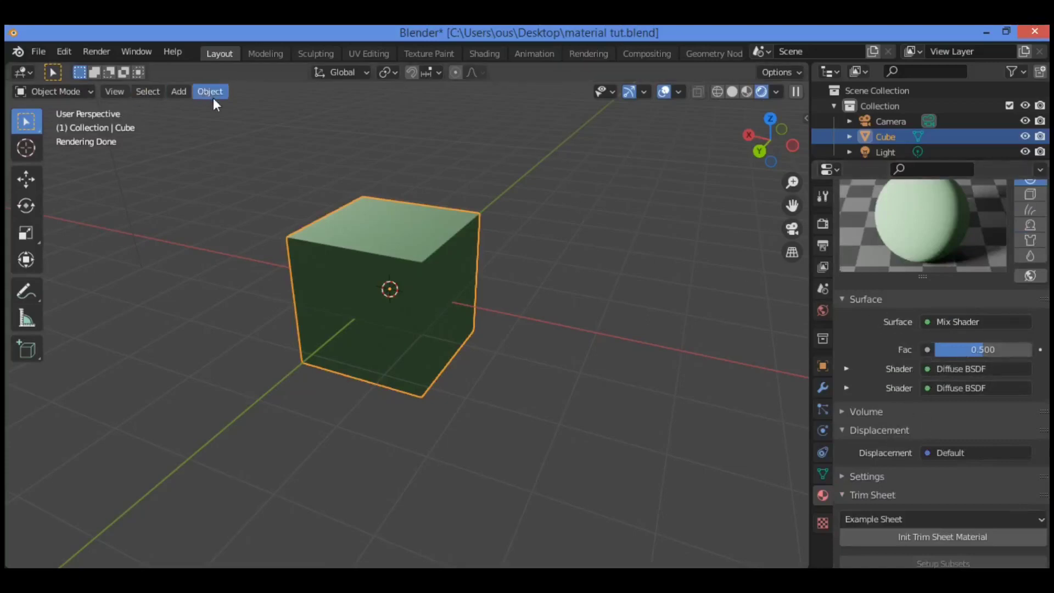
pyautogui.click(26, 71)
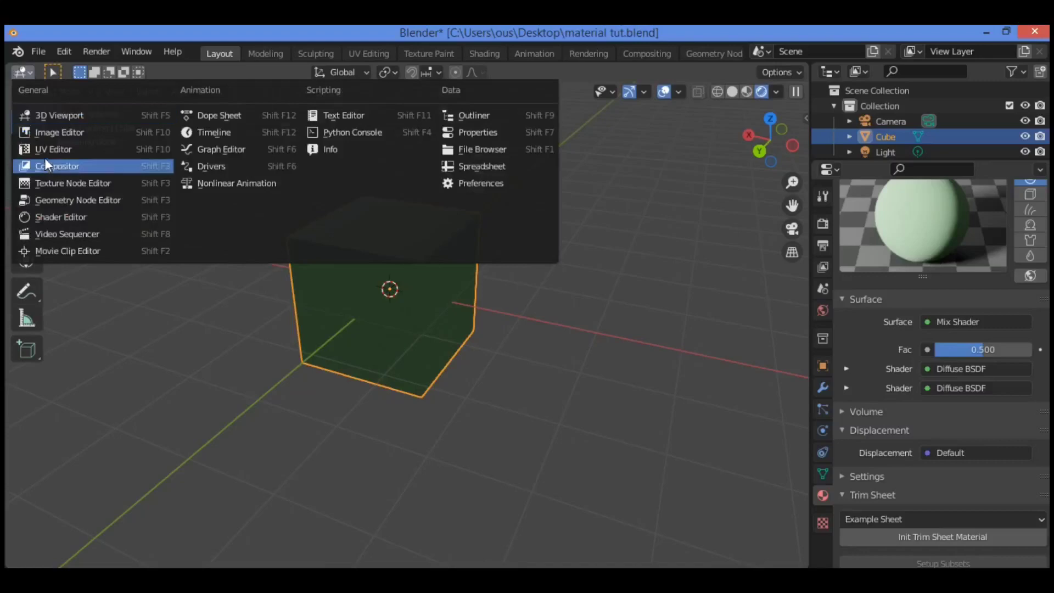
pyautogui.click(81, 219)
pyautogui.scroll(3, 347, 274)
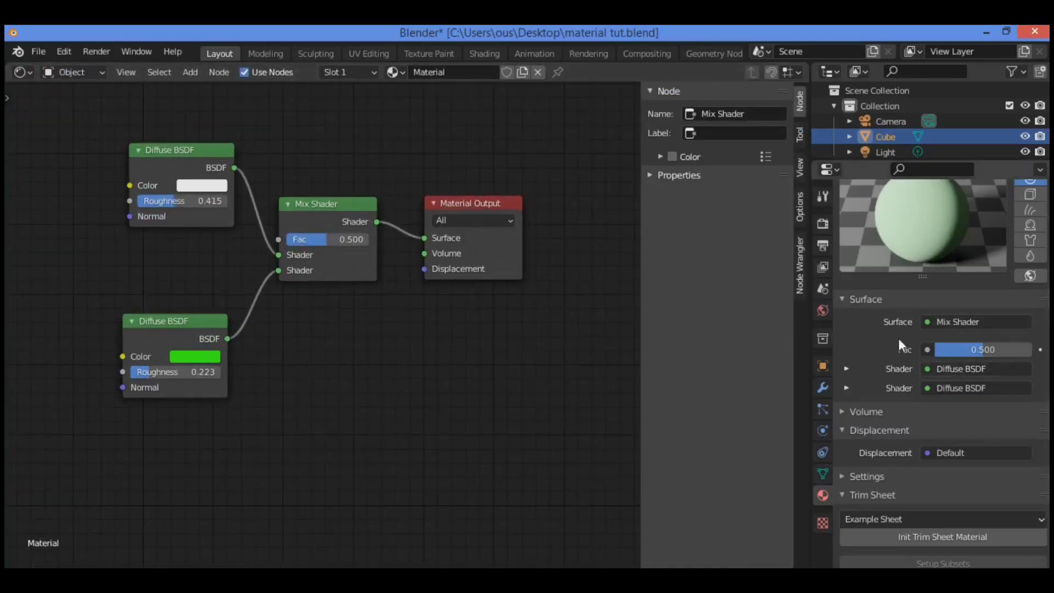
# Compare the material's preview and Surface properties with the Mix Shader and Diffuse BSDF nodes
pyautogui.scroll(6, 900, 324)
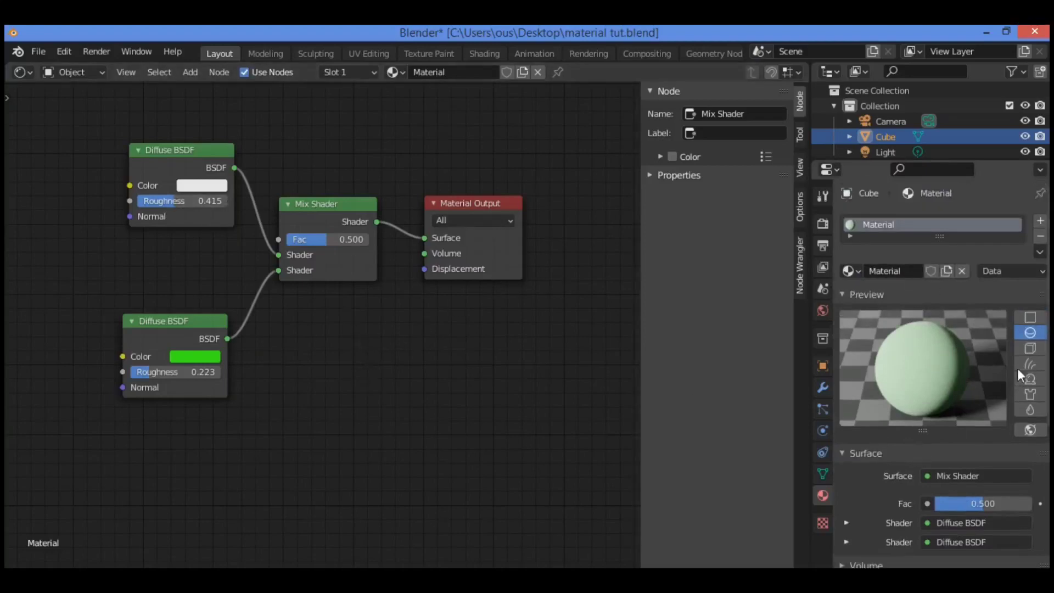
pyautogui.scroll(-5, 931, 485)
pyautogui.scroll(-1, 925, 441)
pyautogui.scroll(1, 924, 442)
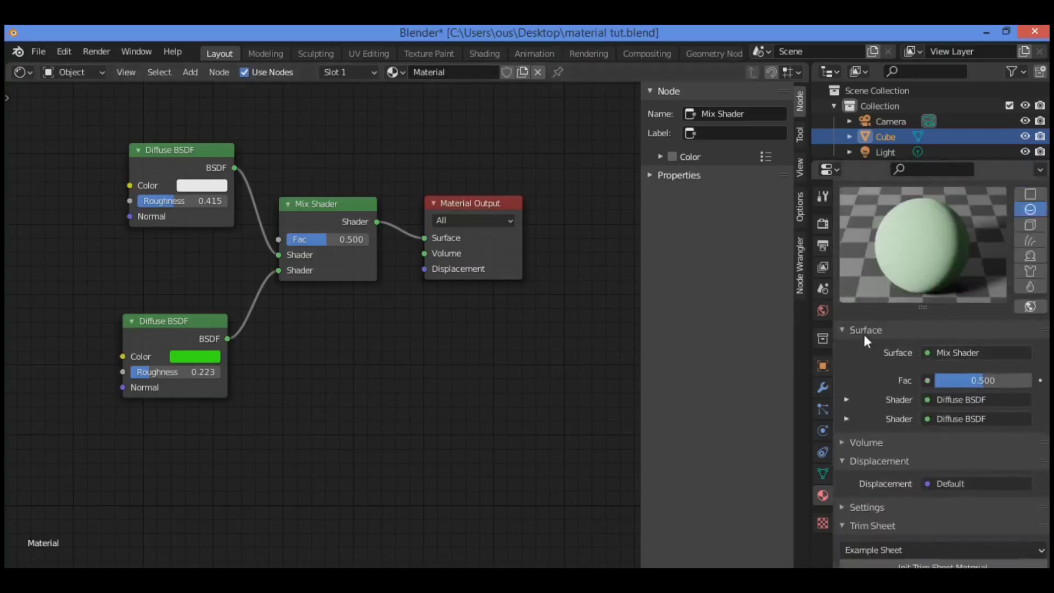
pyautogui.click(928, 381)
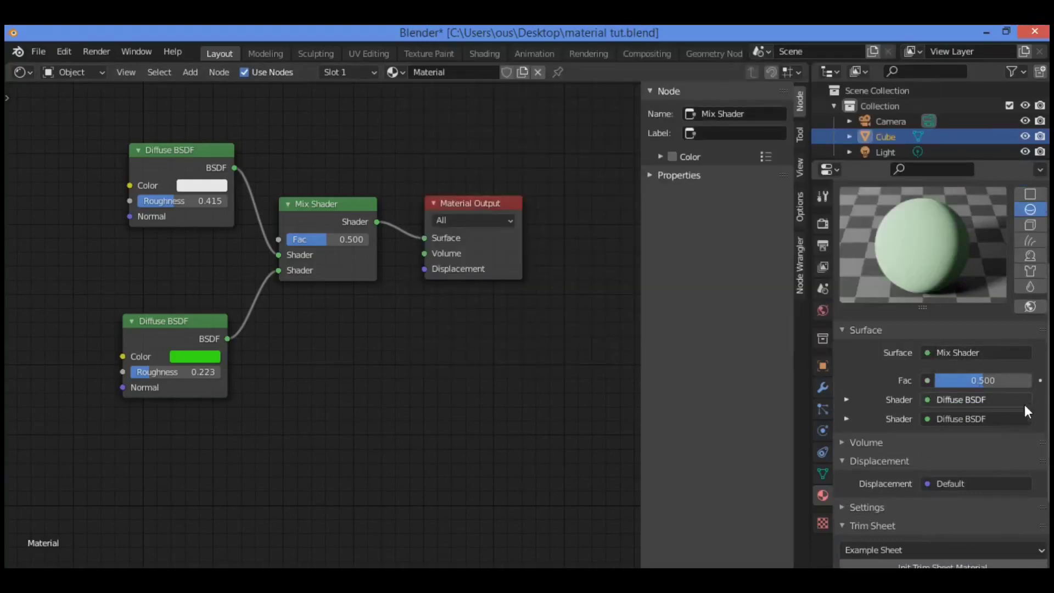
pyautogui.scroll(-2, 890, 404)
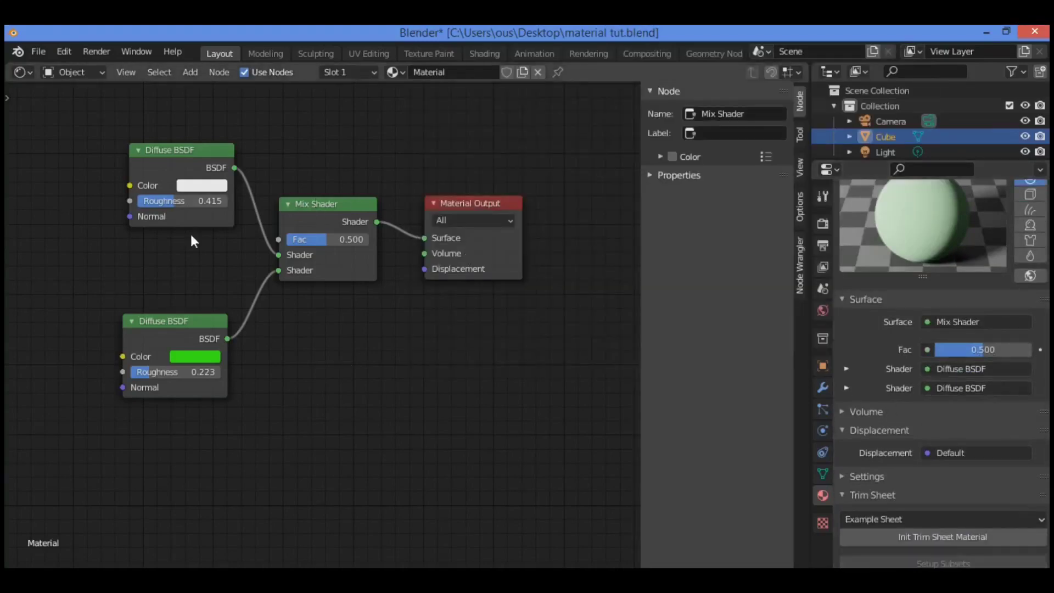
# Switch the node area back to the 3D Viewport and collapse the material's Trim Sheet and Displacement sections
pyautogui.click(28, 71)
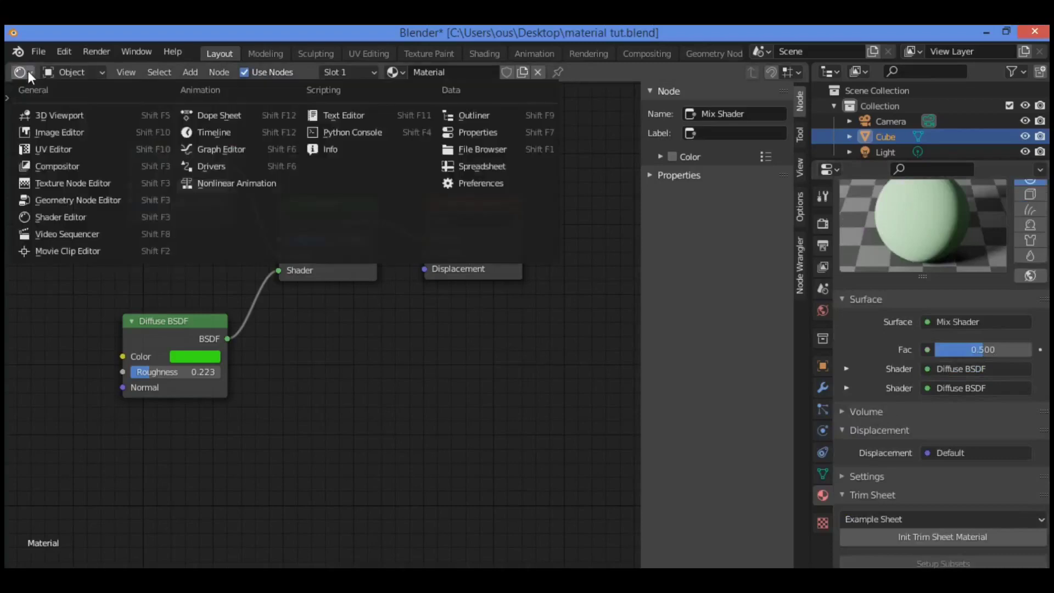
pyautogui.click(82, 114)
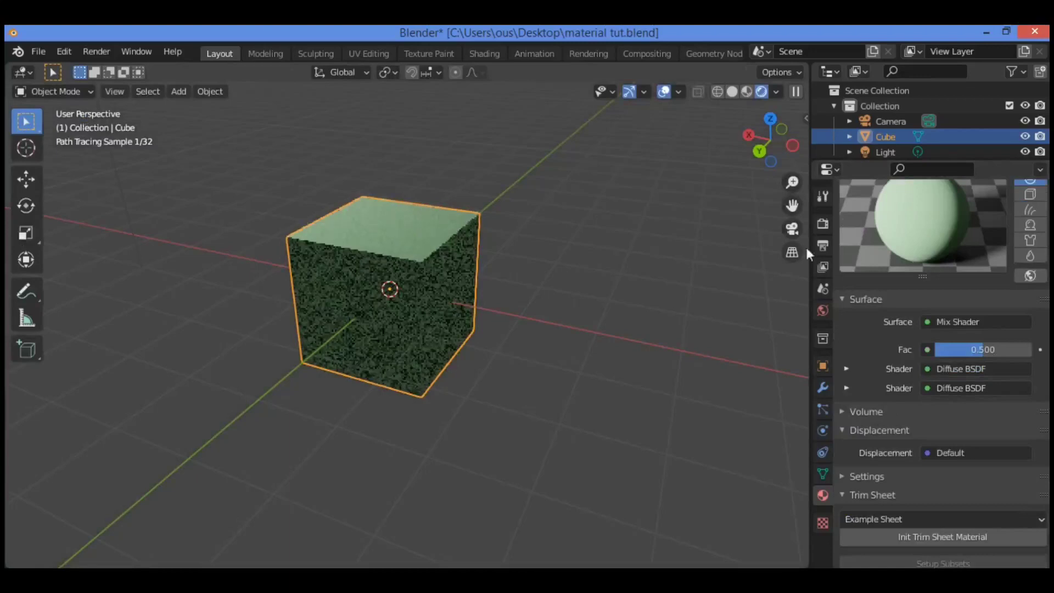
pyautogui.scroll(-3, 919, 406)
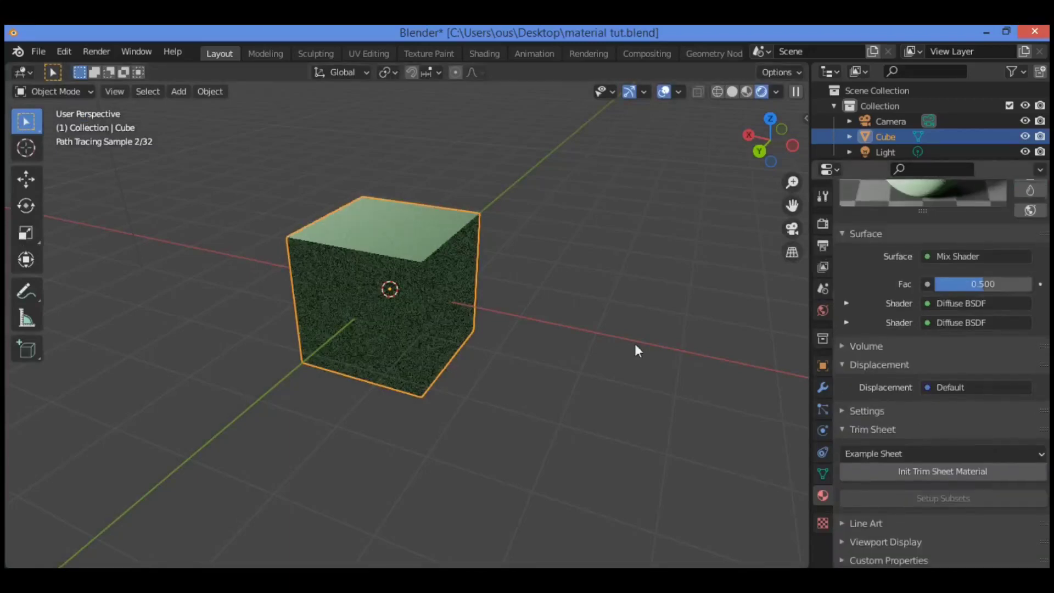
pyautogui.click(867, 346)
pyautogui.click(867, 346)
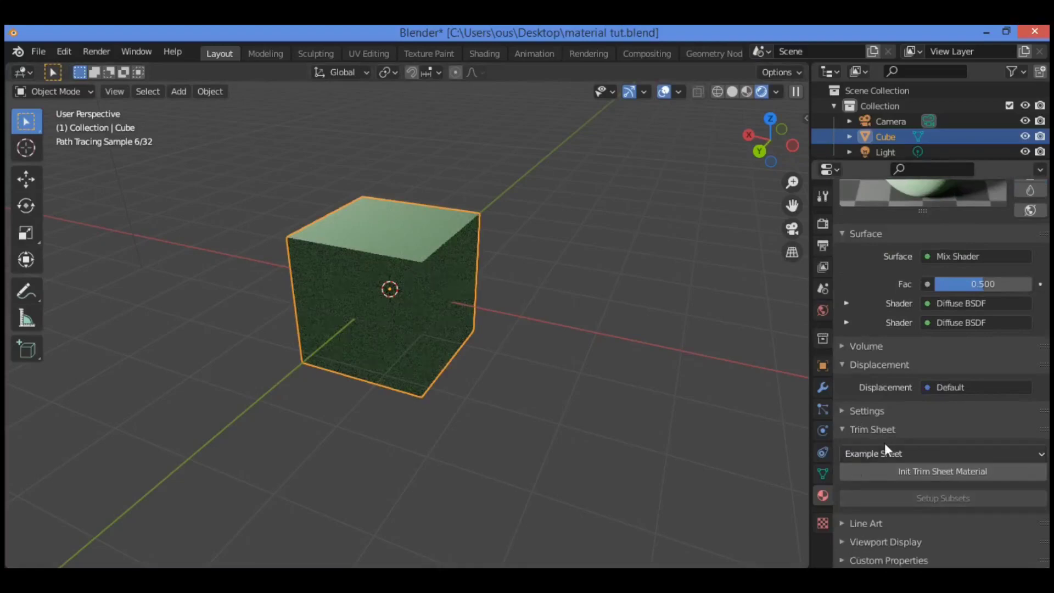
pyautogui.click(865, 429)
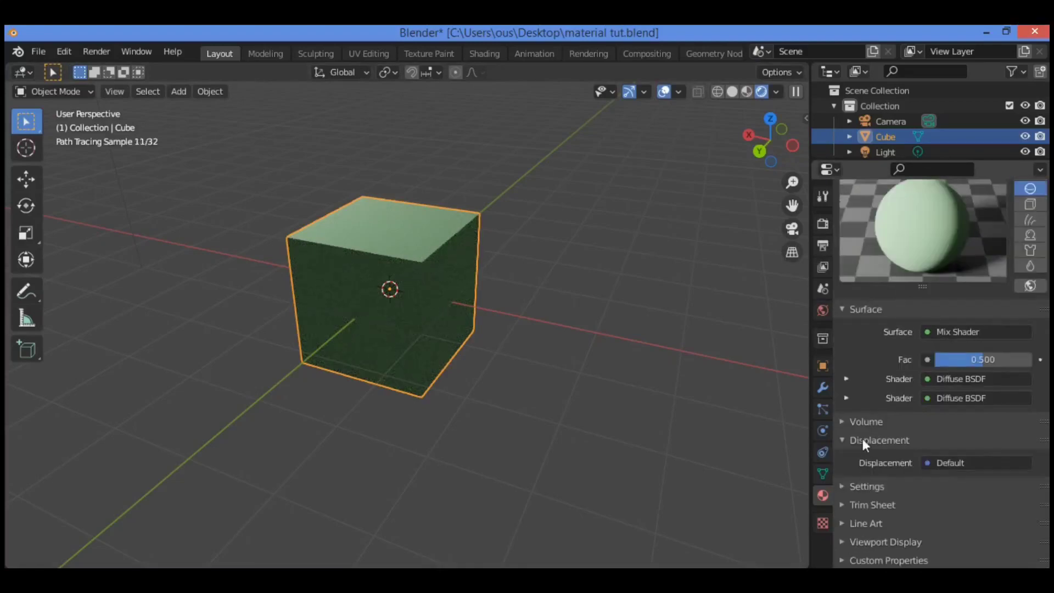
pyautogui.scroll(5, 862, 439)
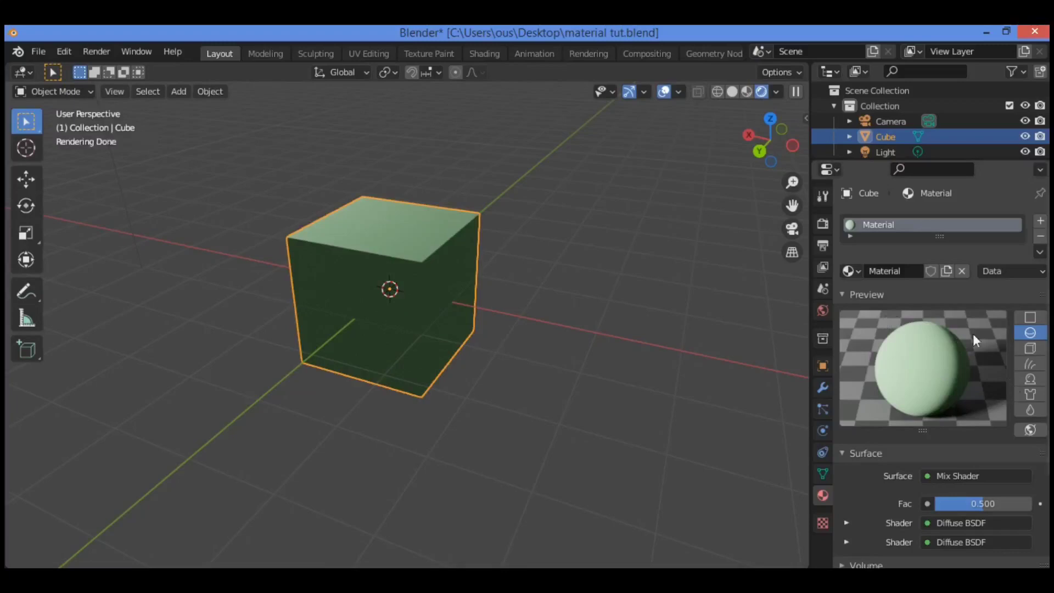
pyautogui.scroll(-5, 936, 417)
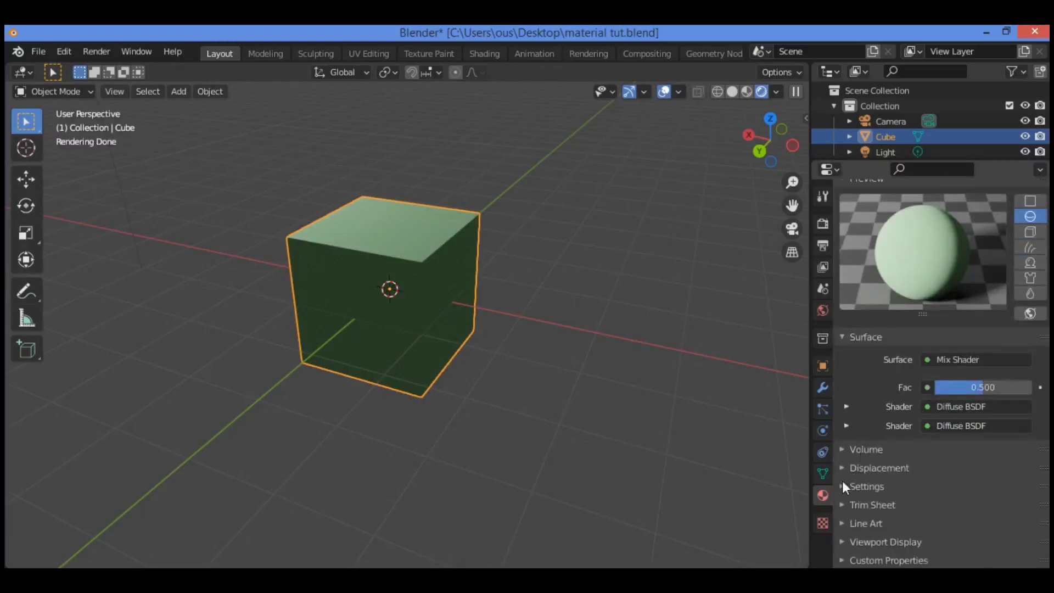
# Glance at the world properties, return to the material and expand its Volume, Displacement and Settings sections to review their options
pyautogui.click(823, 316)
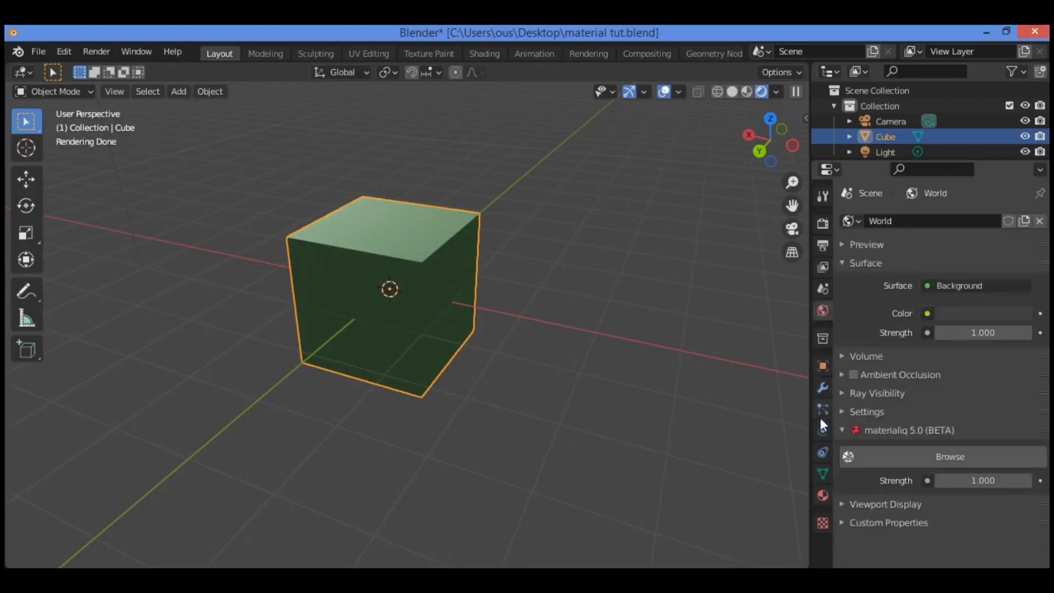
pyautogui.click(822, 495)
pyautogui.scroll(-4, 924, 479)
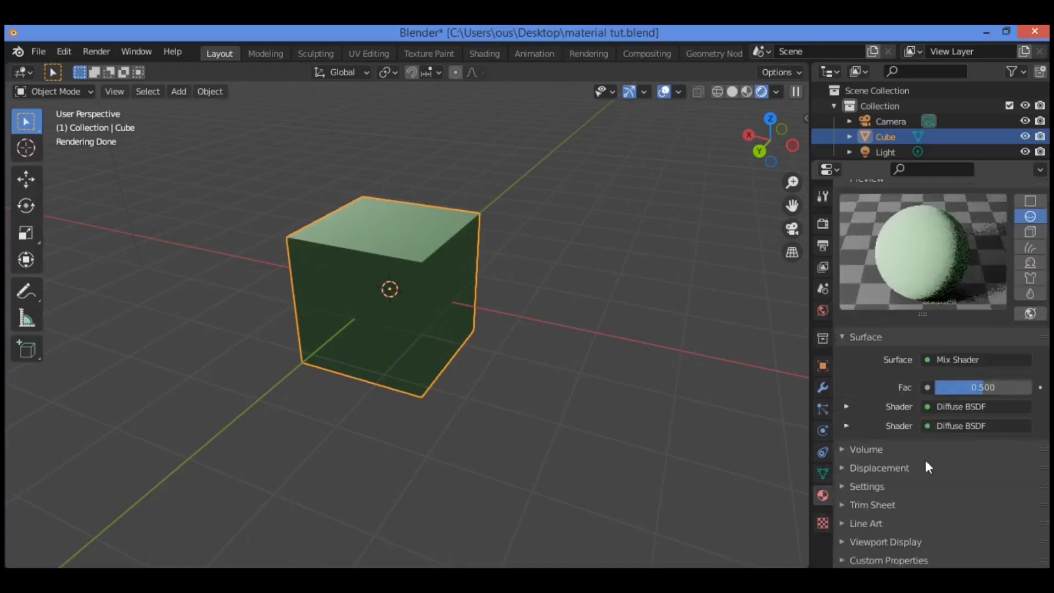
pyautogui.click(891, 448)
pyautogui.scroll(-1, 894, 449)
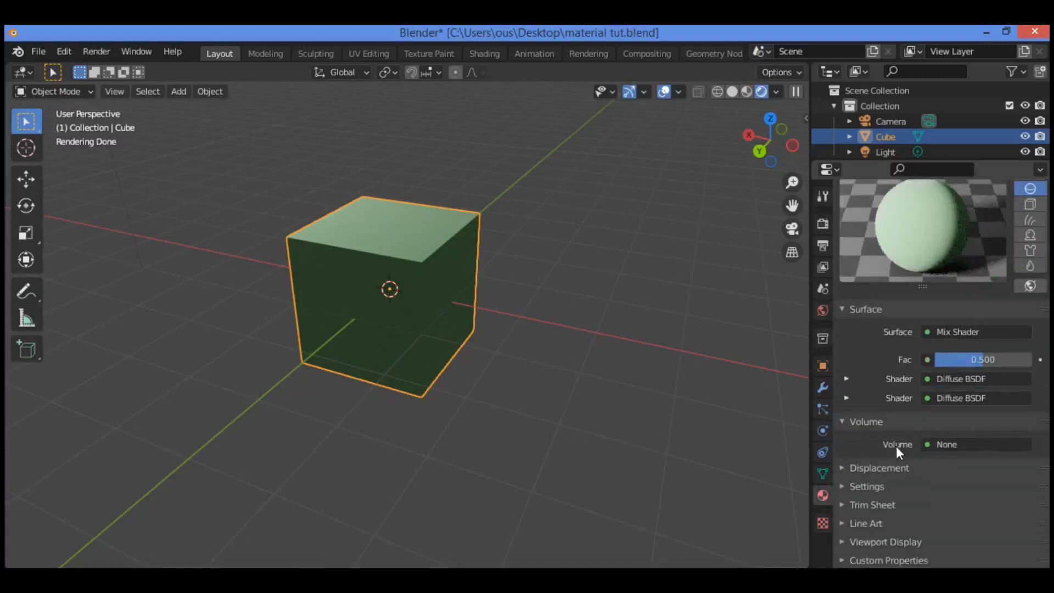
pyautogui.click(882, 468)
pyautogui.scroll(-1, 884, 474)
pyautogui.click(878, 484)
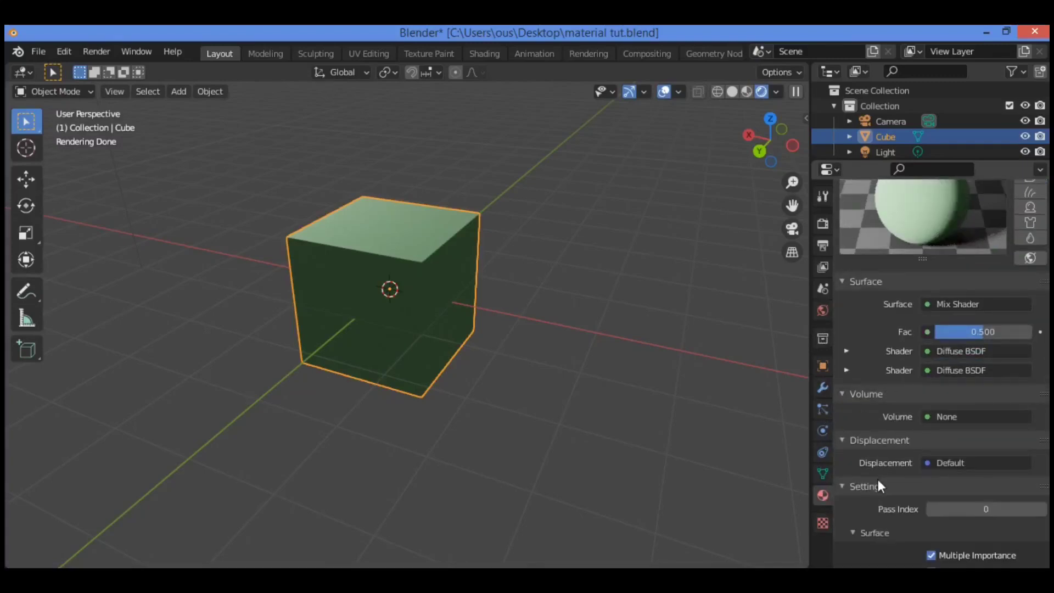
pyautogui.scroll(-6, 878, 464)
pyautogui.scroll(-1, 880, 461)
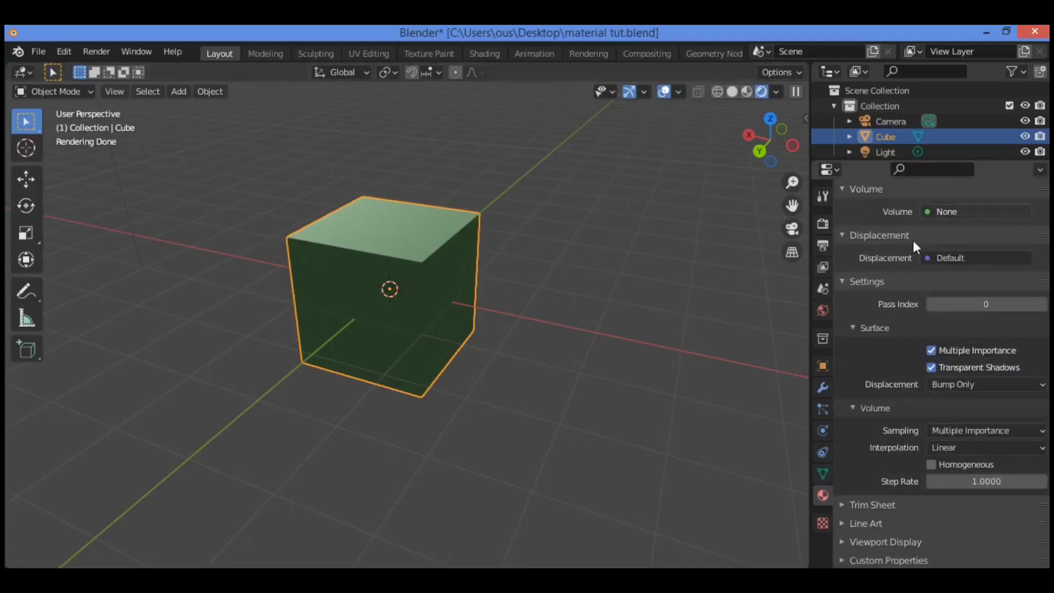
# Review the render, output and world properties of the scene
pyautogui.click(823, 224)
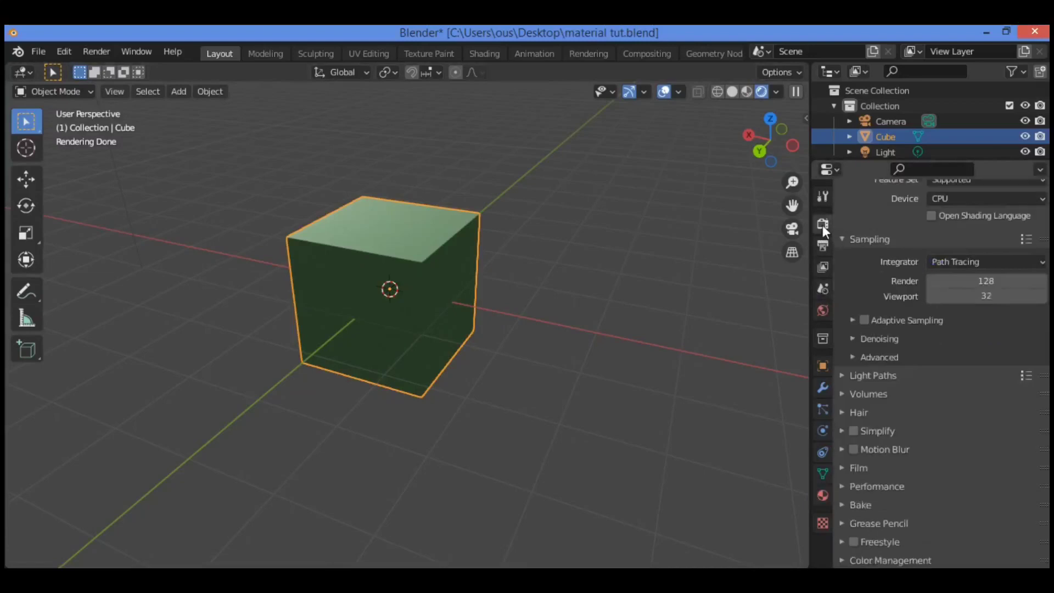
pyautogui.scroll(3, 918, 388)
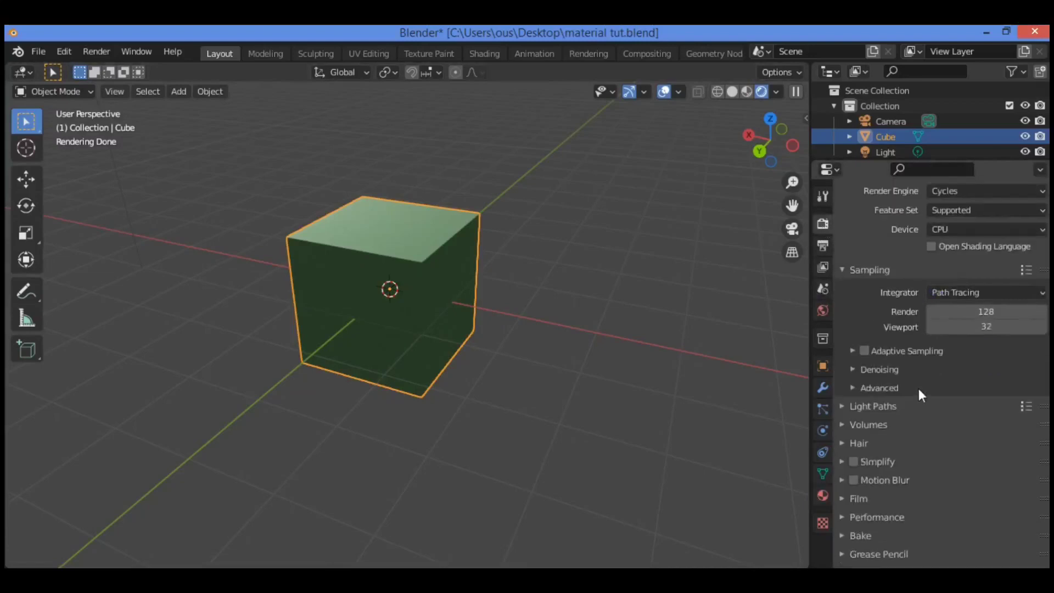
pyautogui.click(822, 246)
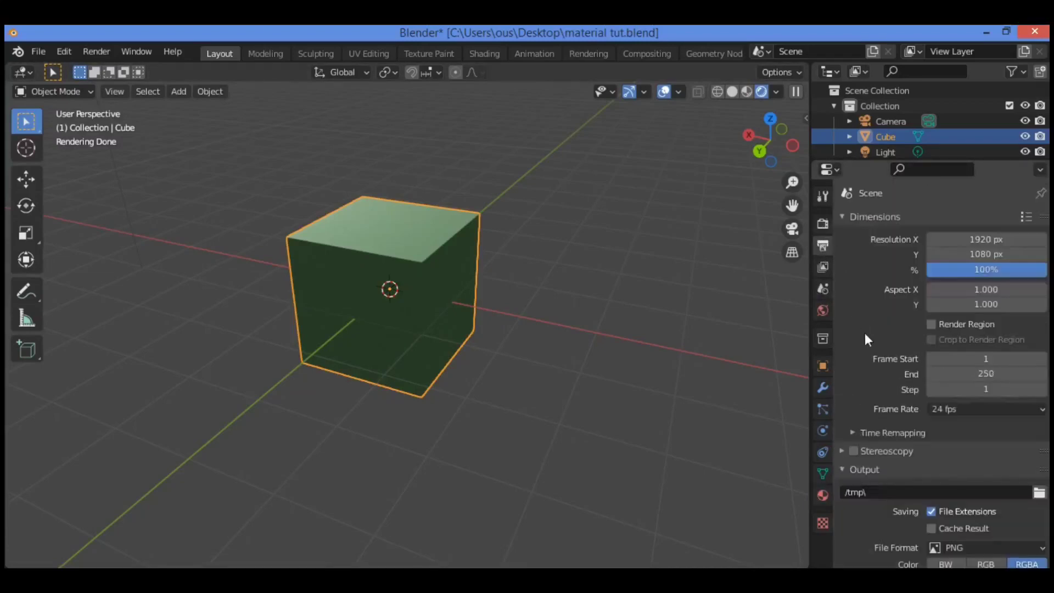
pyautogui.scroll(-5, 865, 332)
pyautogui.click(822, 308)
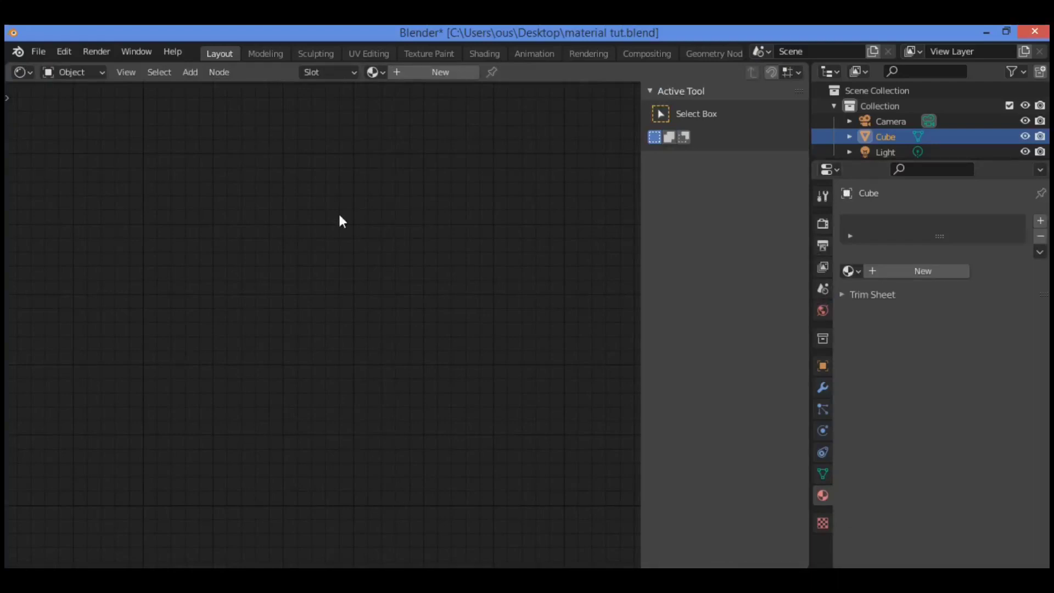
# Create a new material for the cube and bring its Principled BSDF and Material Output nodes fully into view
pyautogui.click(429, 73)
pyautogui.press('Home')
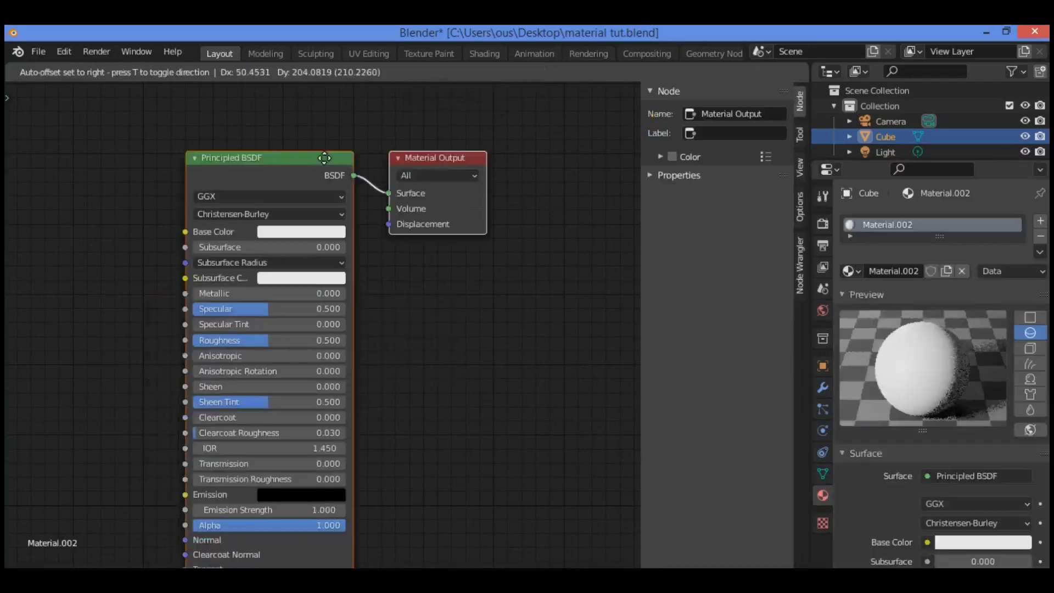
pyautogui.scroll(-1, 353, 254)
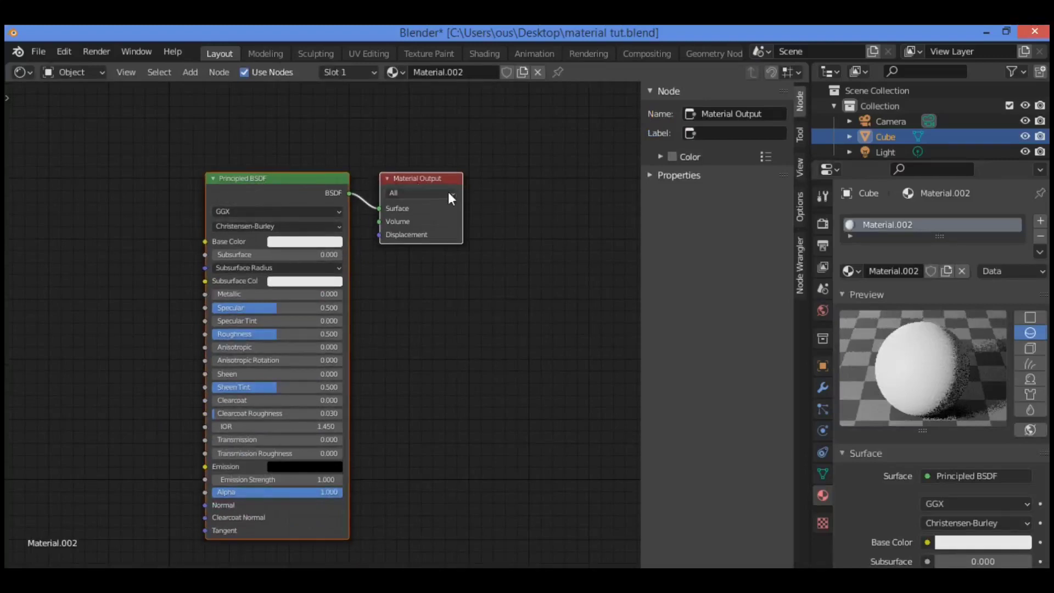
# Examine the new material's Principled BSDF parameters in the properties, comparing them with the inputs on the node
pyautogui.scroll(-4, 950, 417)
pyautogui.scroll(-10, 950, 417)
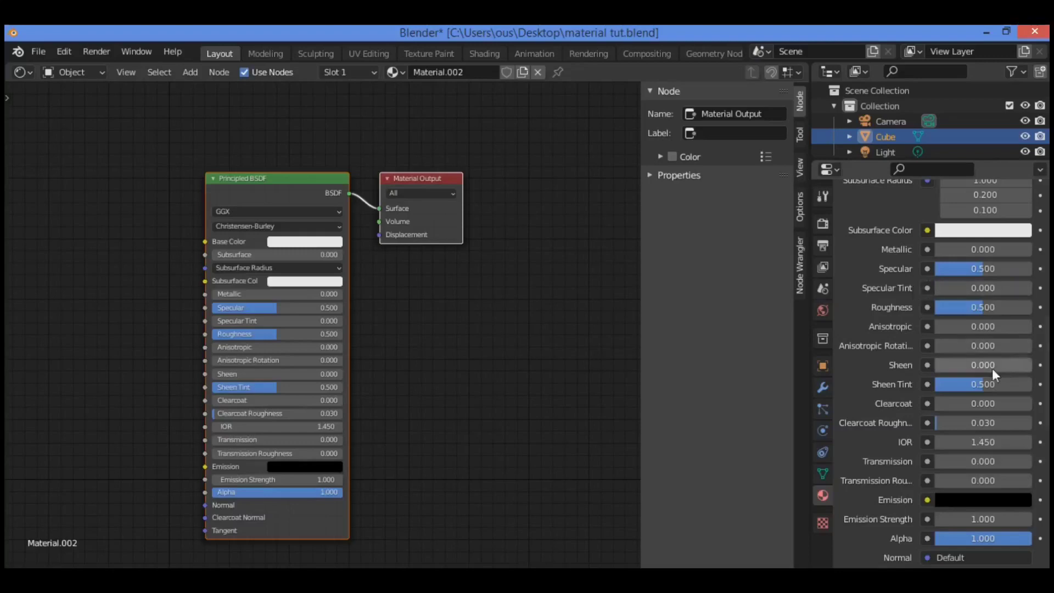
pyautogui.scroll(-5, 958, 378)
pyautogui.scroll(-4, 957, 374)
pyautogui.scroll(11, 957, 345)
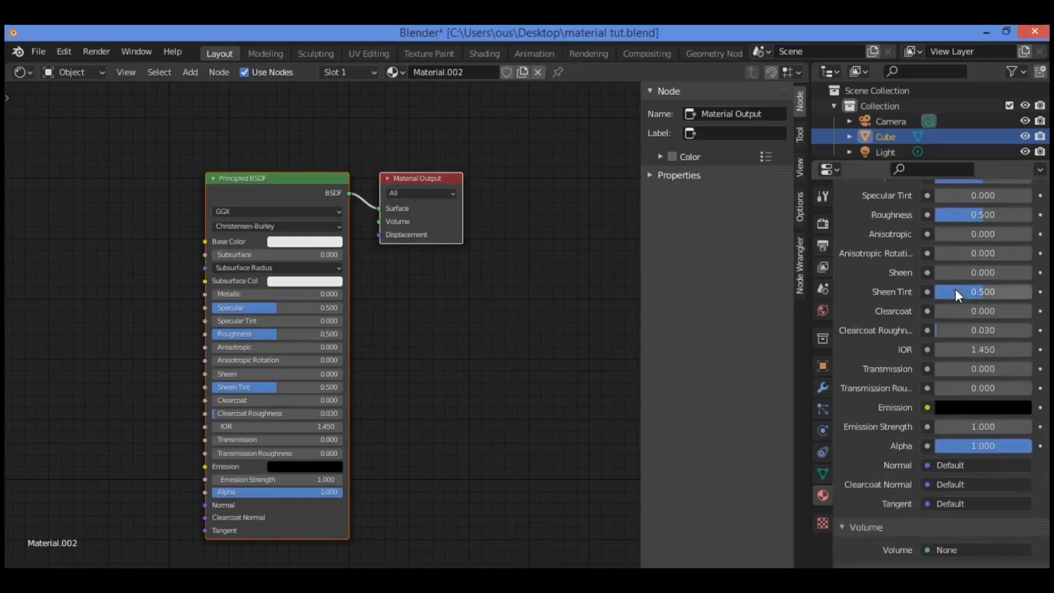
pyautogui.scroll(4, 968, 328)
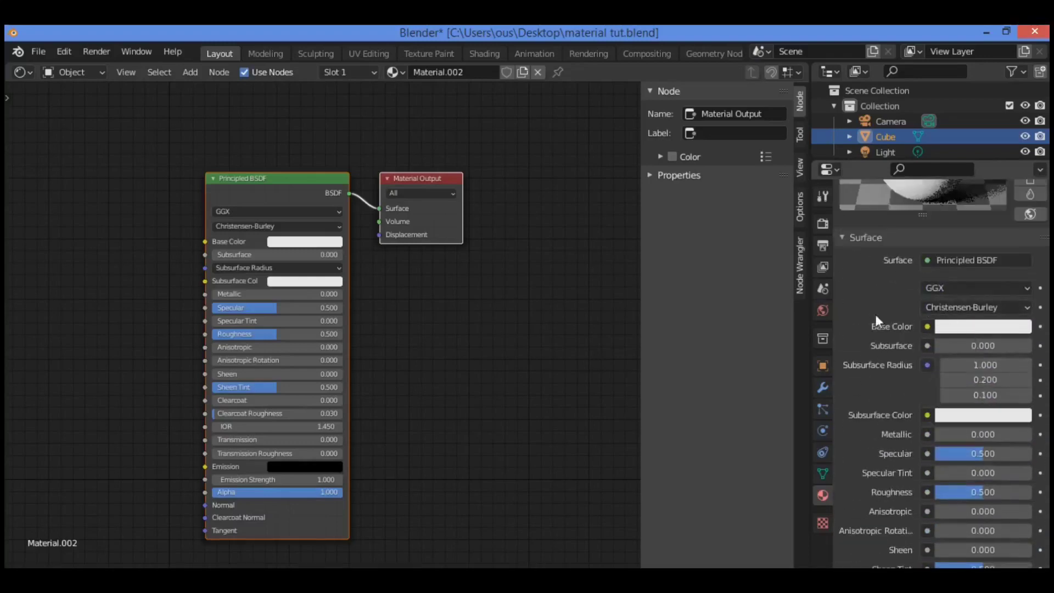
pyautogui.scroll(1, 936, 343)
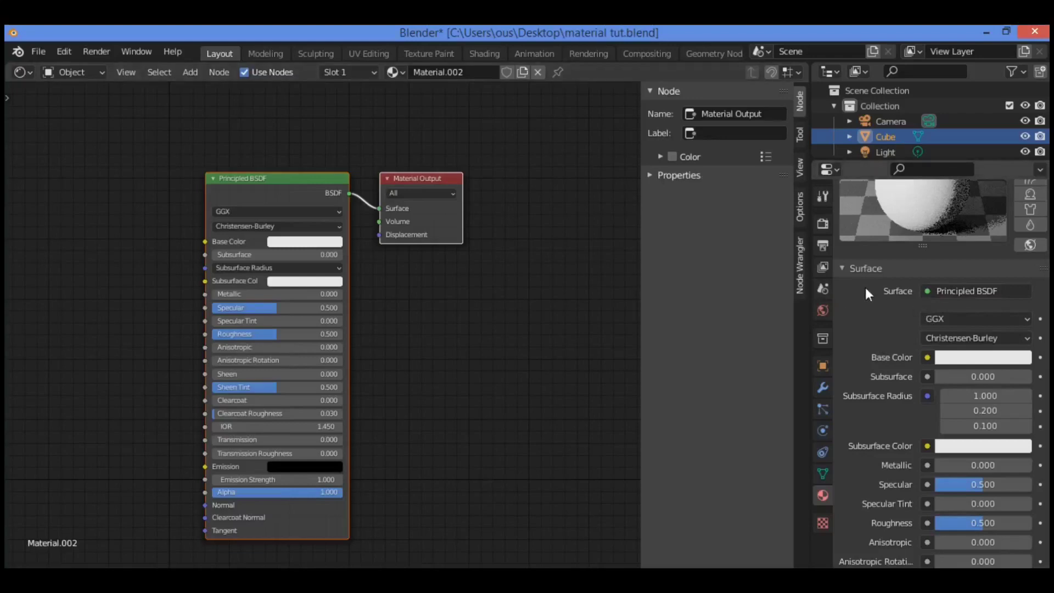
pyautogui.scroll(5, 865, 288)
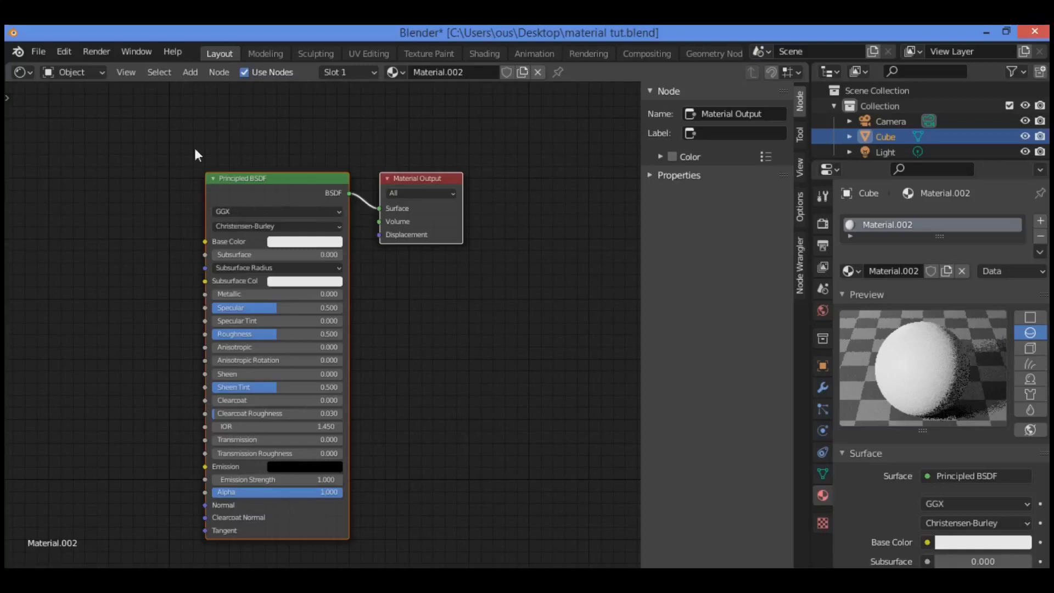
# Change the Shader Editor area to the 3D Viewport and remove the cube's existing material slot
pyautogui.click(23, 70)
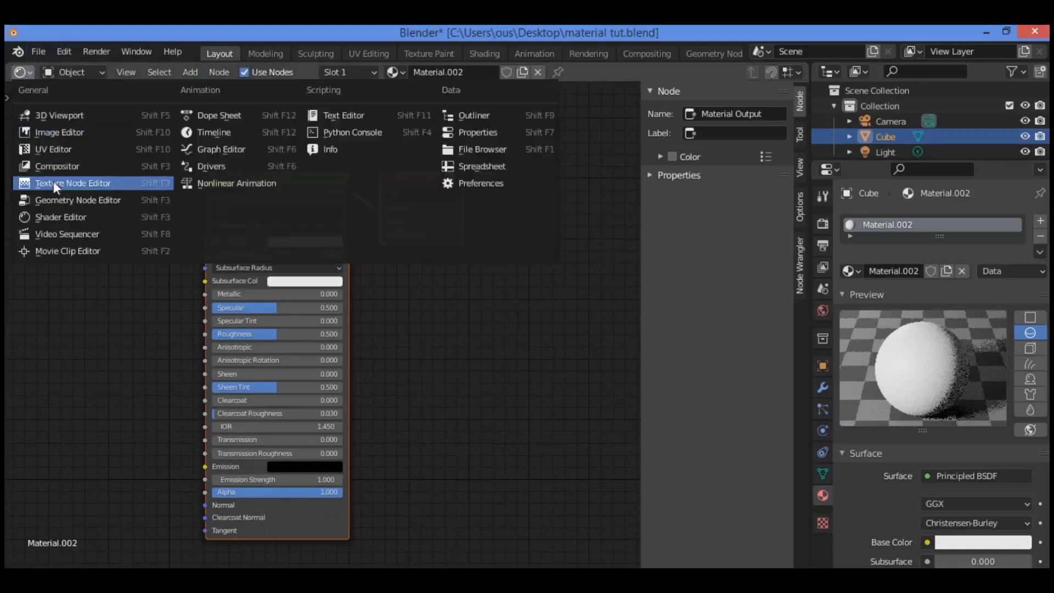
pyautogui.click(65, 115)
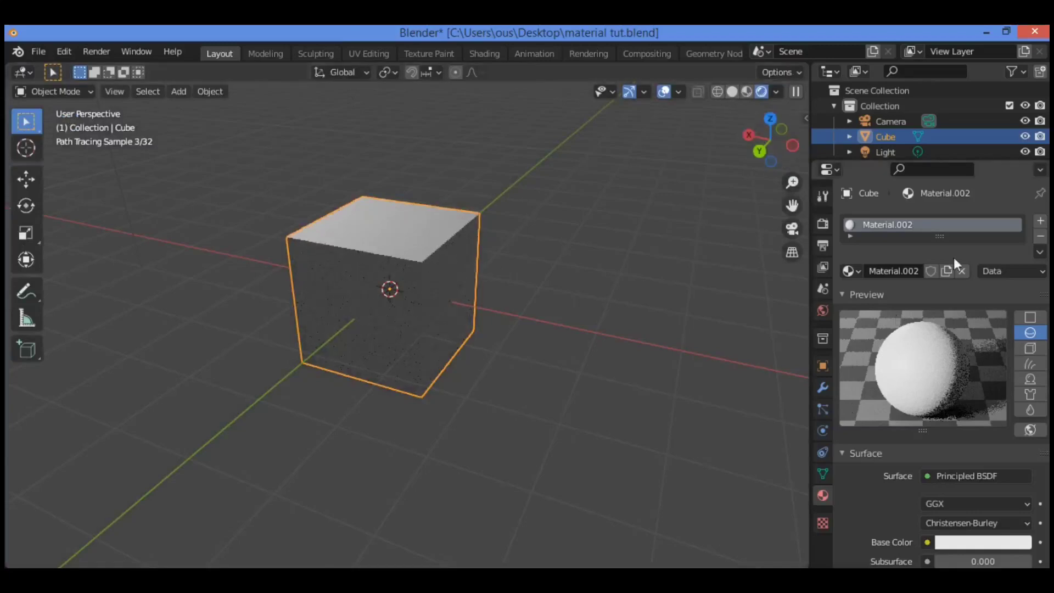
pyautogui.click(1041, 238)
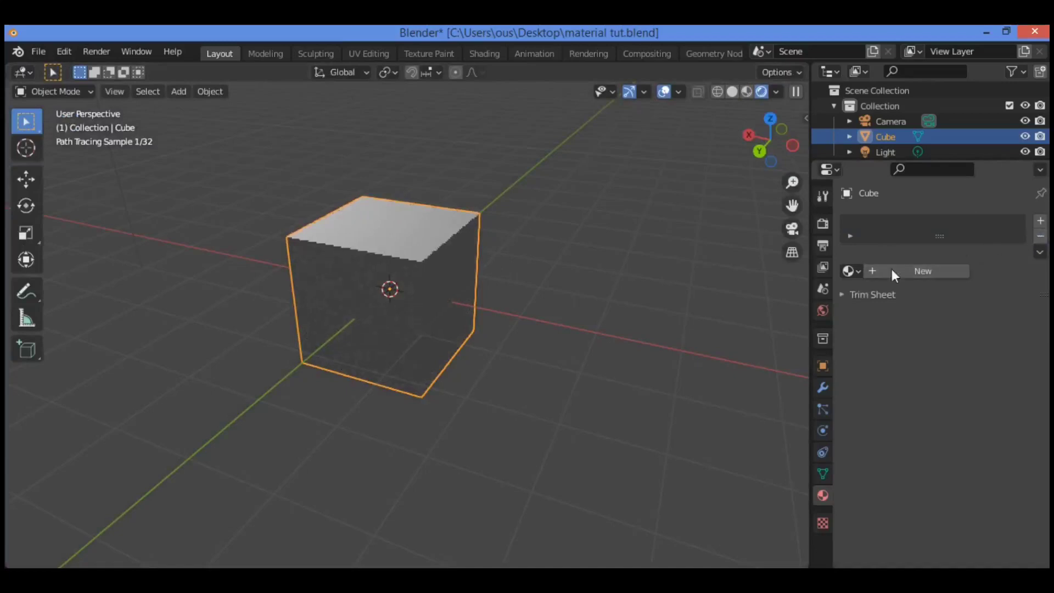
pyautogui.moveTo(555, 244); pyautogui.dragTo(502, 242, button='middle')
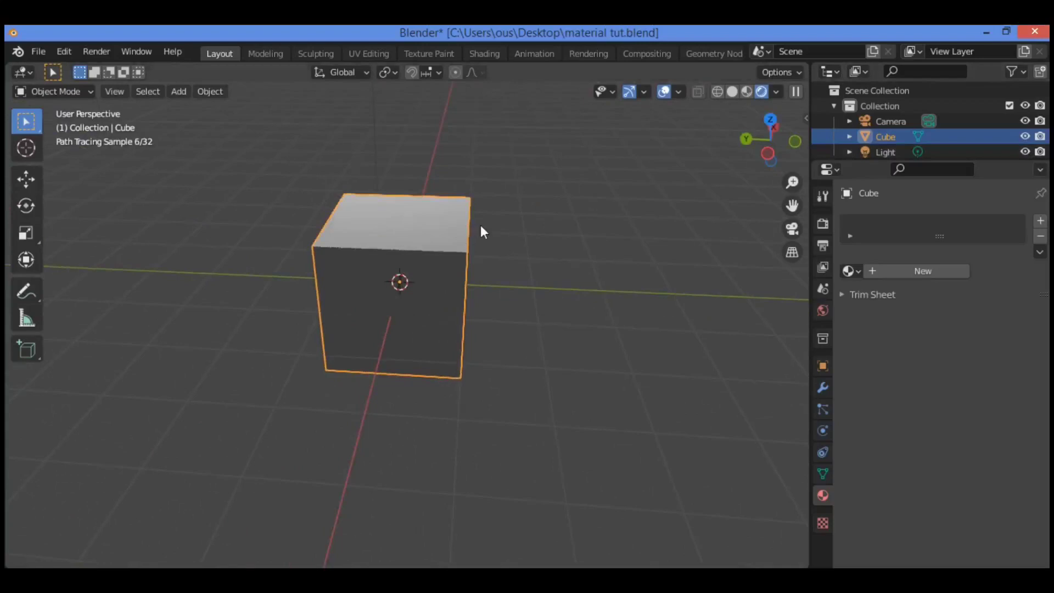
# Create a new material for the cube and review its Surface, Volume, Displacement and Settings options
pyautogui.click(918, 271)
pyautogui.scroll(-6, 925, 471)
pyautogui.scroll(-3, 915, 456)
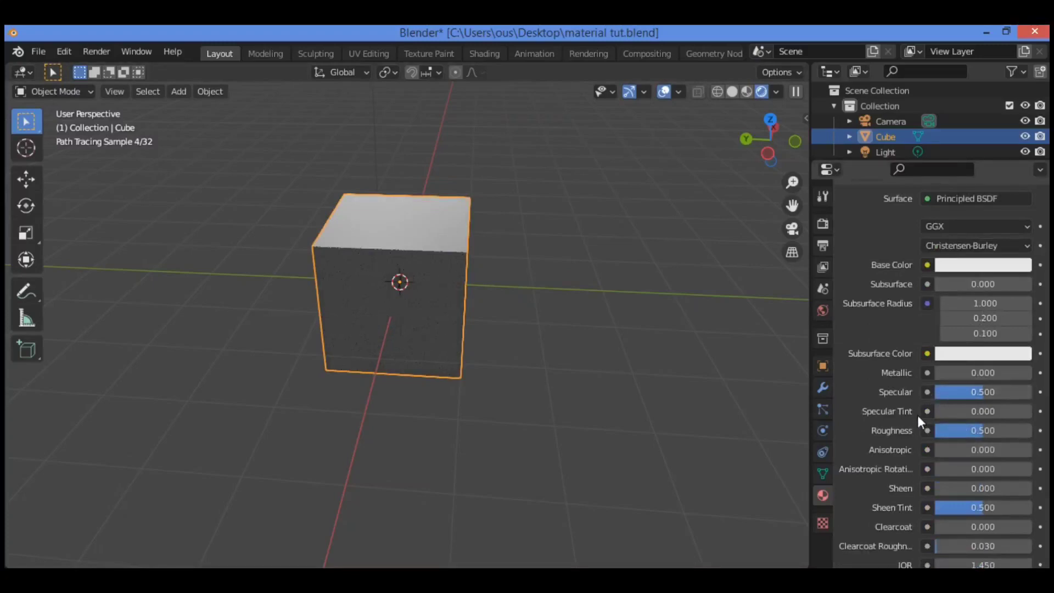
pyautogui.scroll(-5, 909, 370)
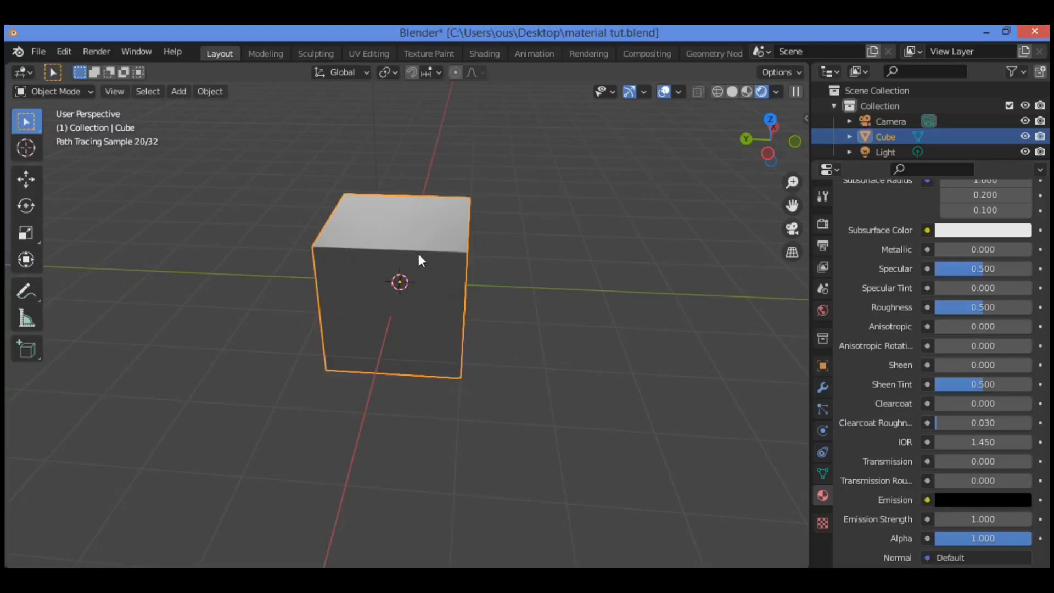
pyautogui.scroll(-15, 961, 400)
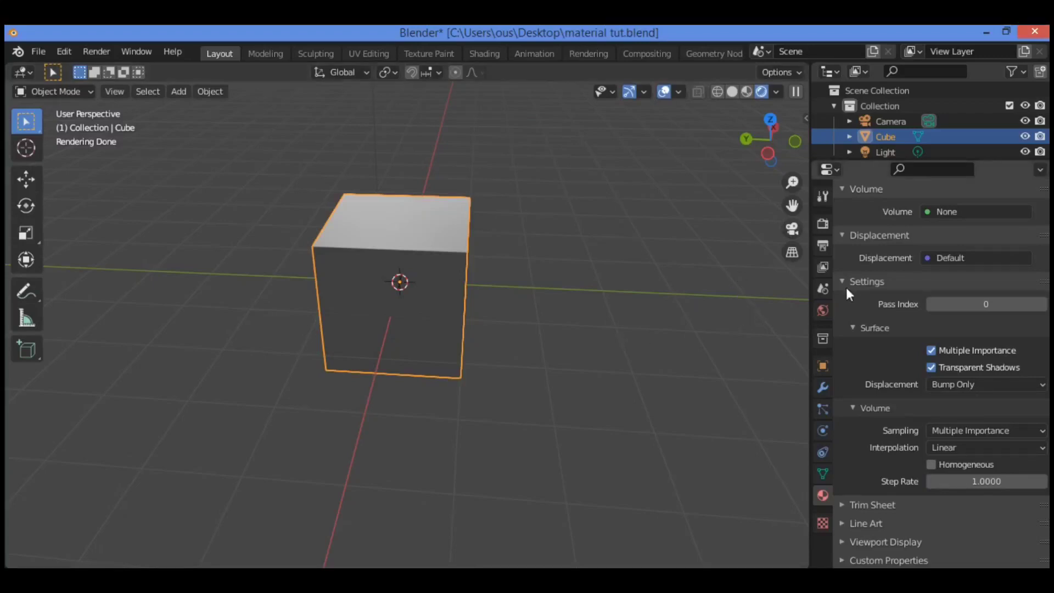
pyautogui.scroll(15, 921, 248)
pyautogui.scroll(10, 925, 248)
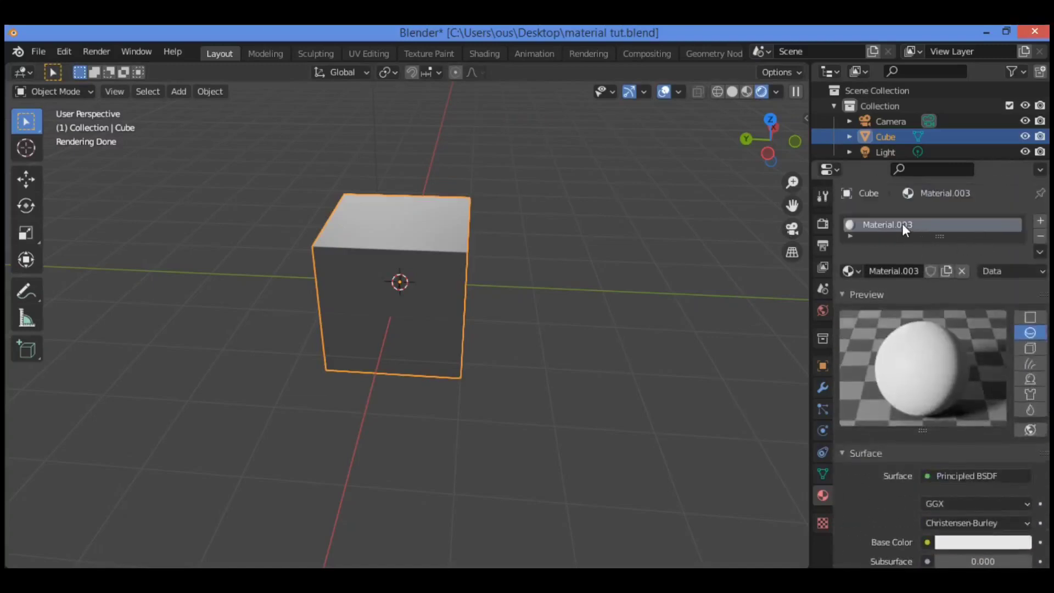
# Rename the cube's new material as "cube mater" and remove its material slot
pyautogui.doubleClick(901, 223)
pyautogui.write('cube mater')
pyautogui.press('Return')
pyautogui.click(1040, 237)
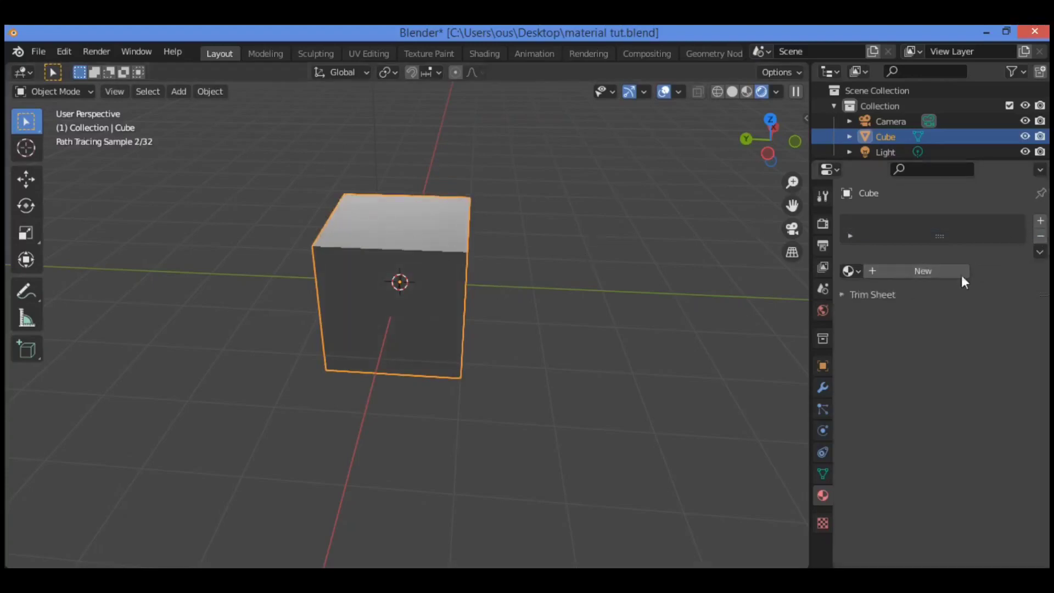
# Create a fresh material for the cube and set its Base Color to a saturated green
pyautogui.click(906, 265)
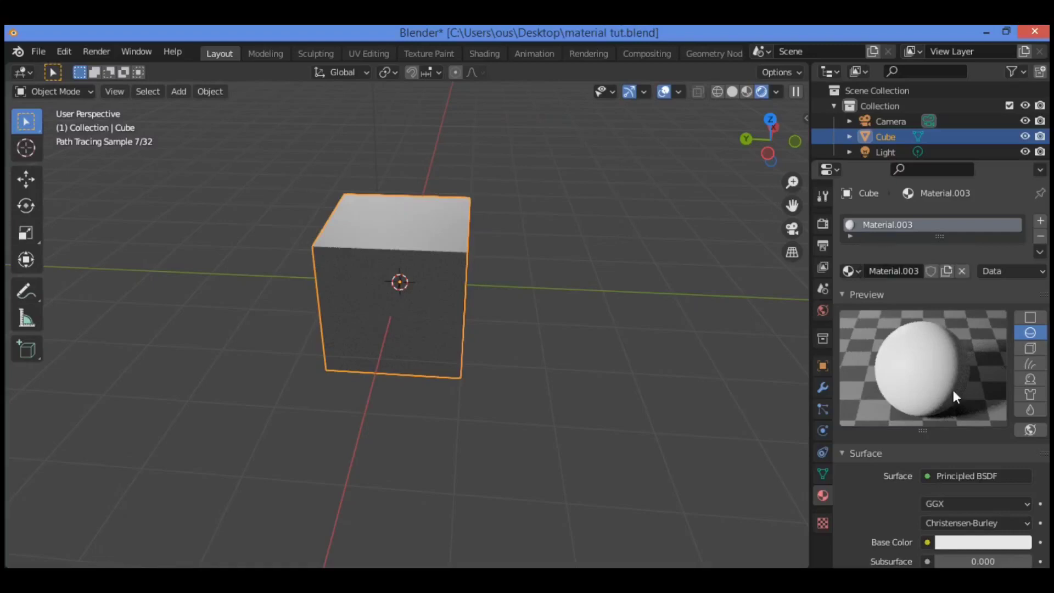
pyautogui.scroll(-4, 970, 518)
pyautogui.click(966, 447)
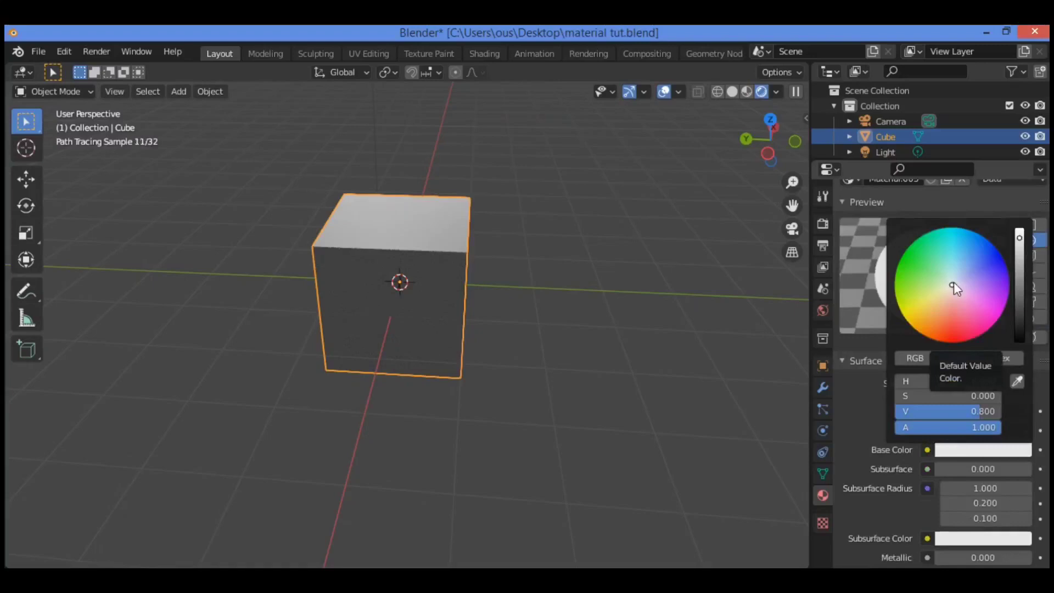
pyautogui.moveTo(953, 283); pyautogui.dragTo(911, 256)
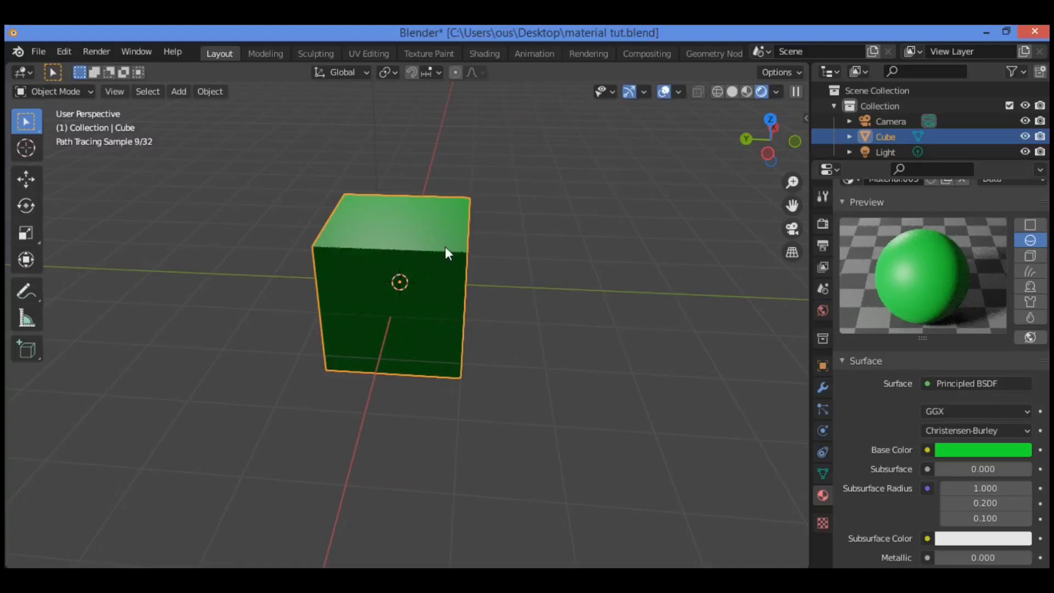
# Darken the green Base Color to a value of 0.664 and try lowering its alpha
pyautogui.click(970, 452)
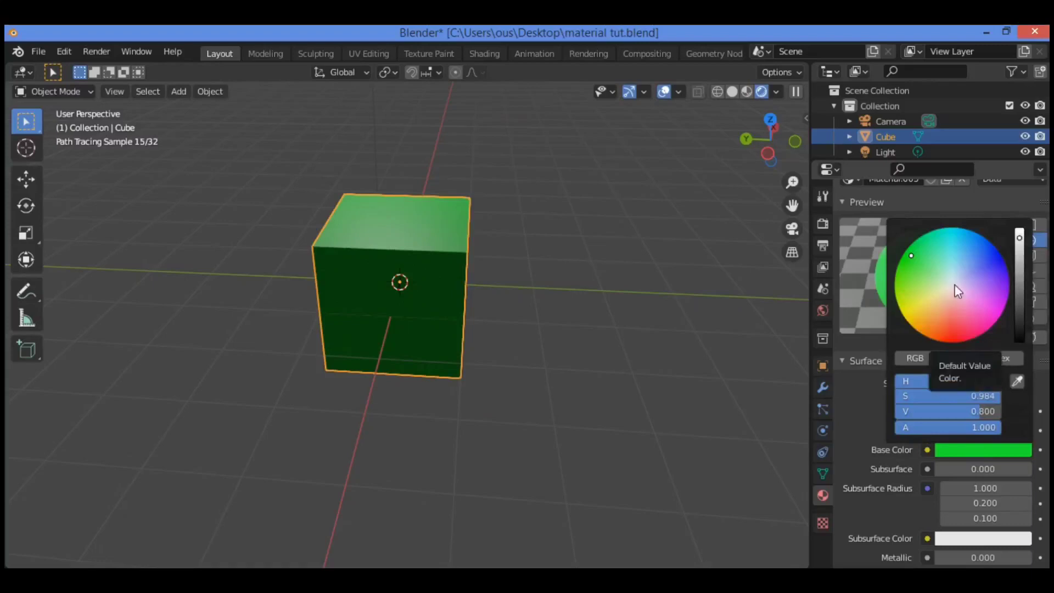
pyautogui.moveTo(982, 411); pyautogui.dragTo(936, 409)
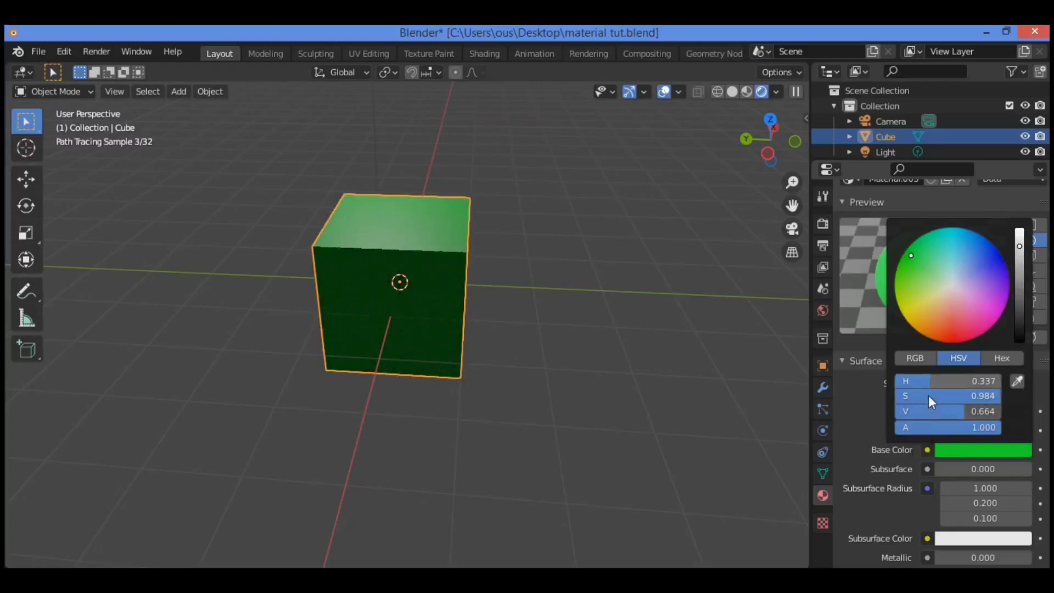
pyautogui.moveTo(992, 432); pyautogui.dragTo(963, 432)
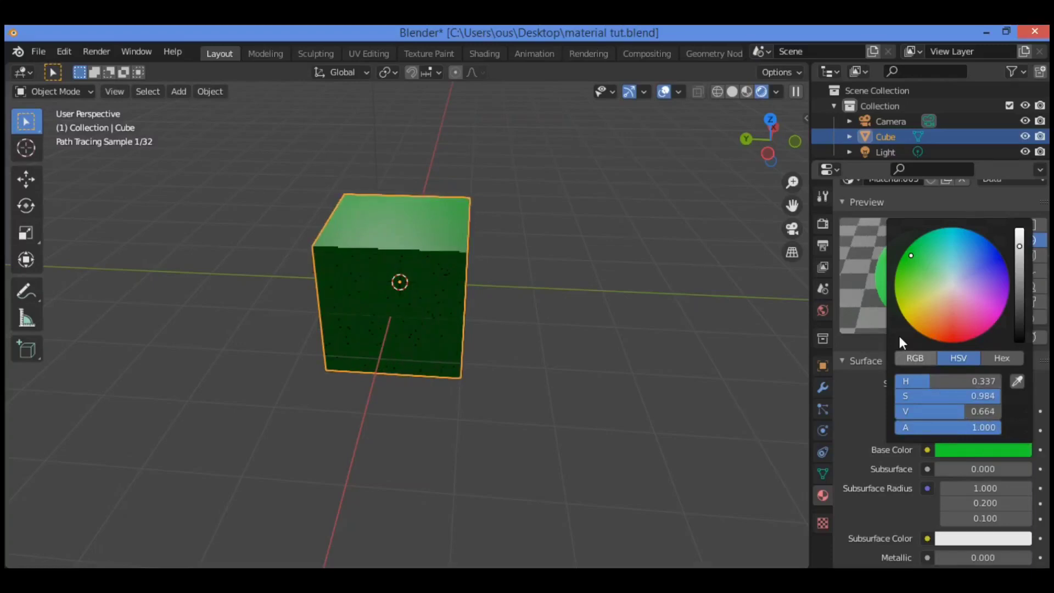
pyautogui.click(858, 314)
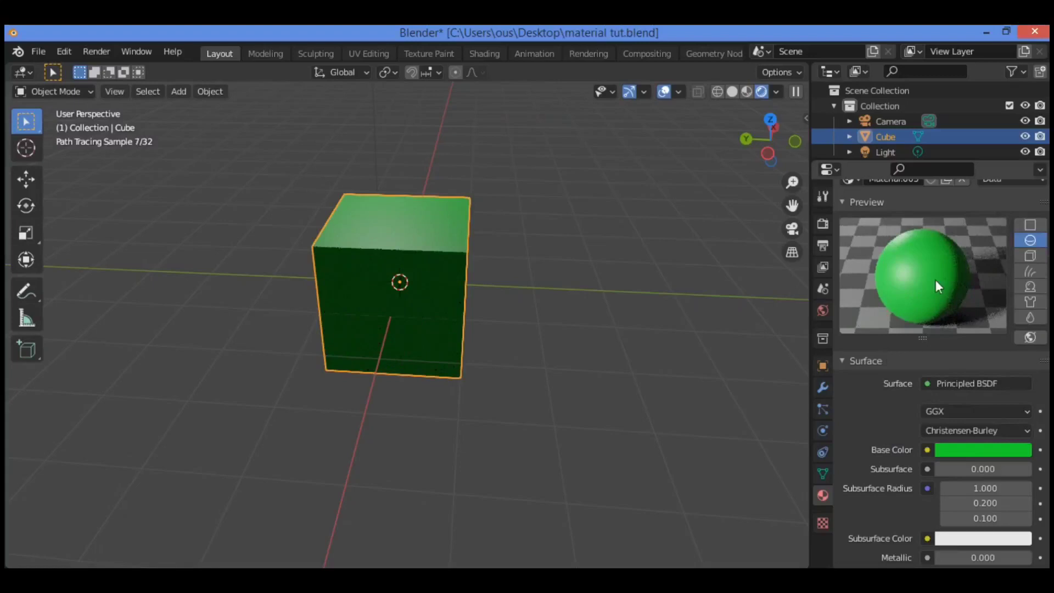
pyautogui.scroll(4, 936, 279)
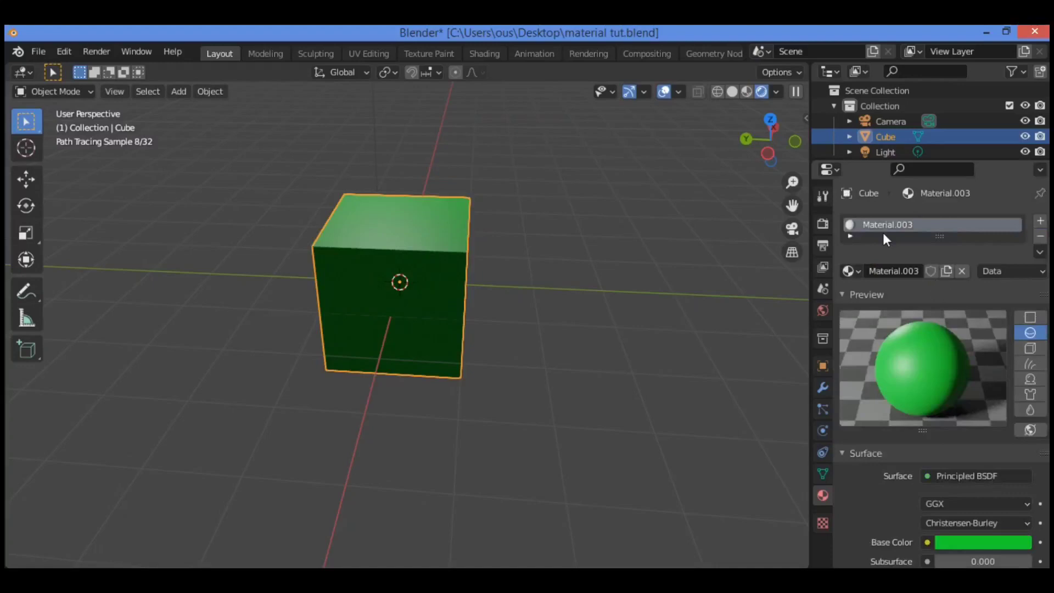
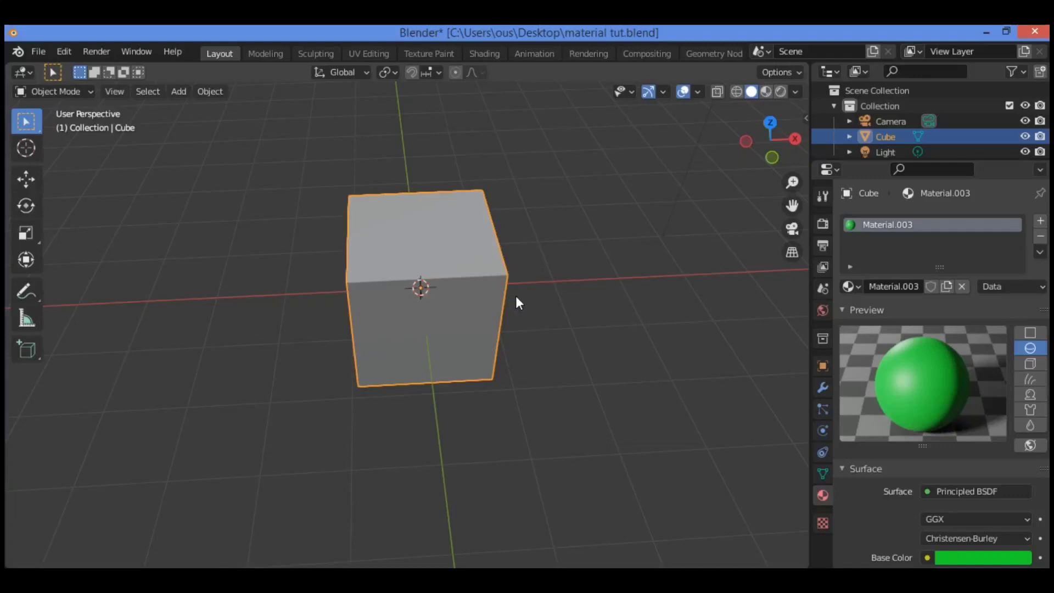
# Change the properties area to the Shader Editor and widen it to almost half the window
pyautogui.click(174, 89)
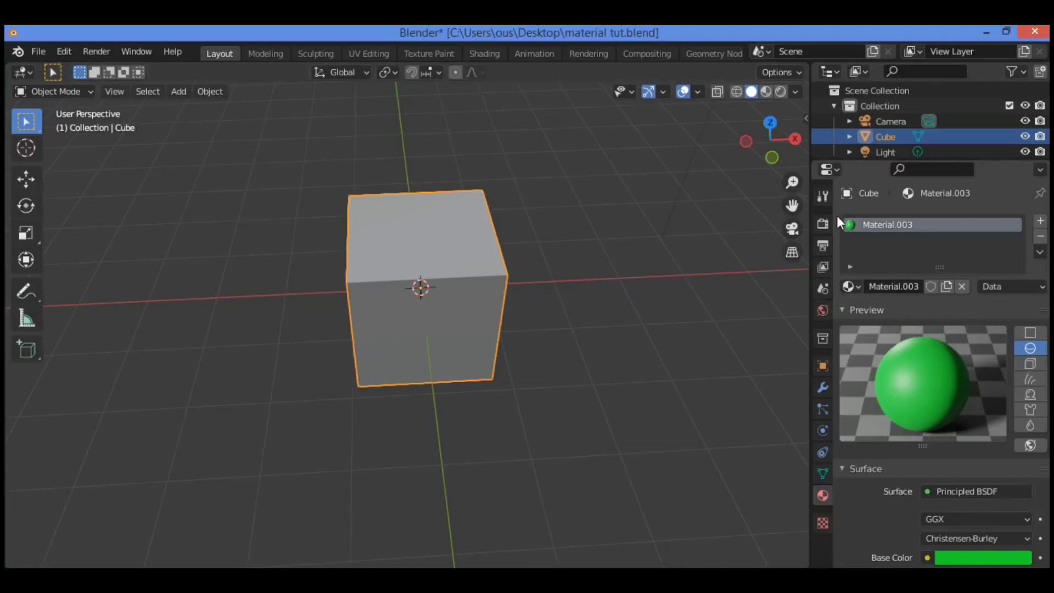
pyautogui.click(830, 169)
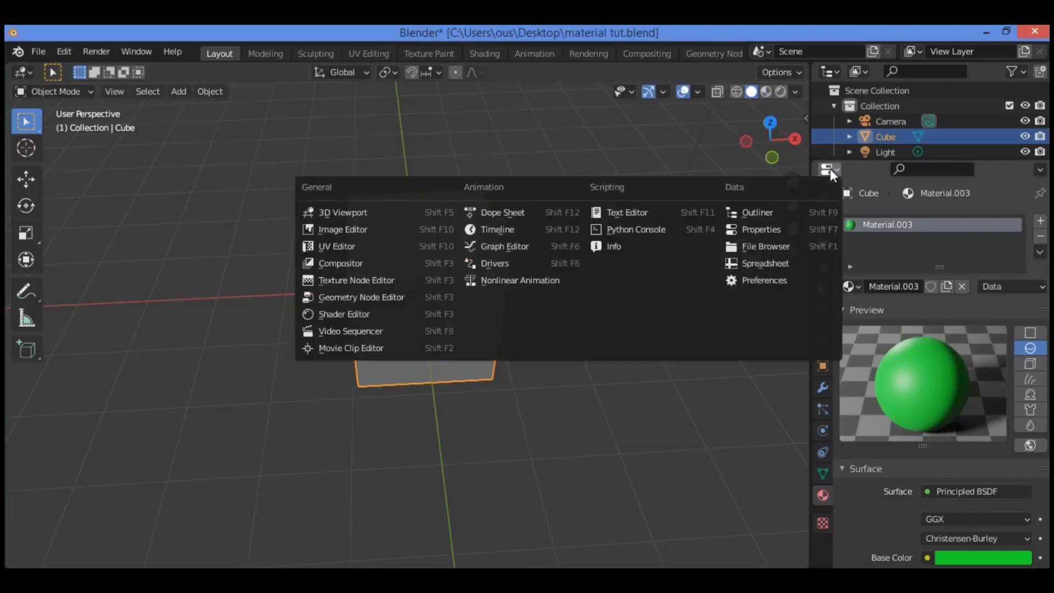
pyautogui.click(356, 315)
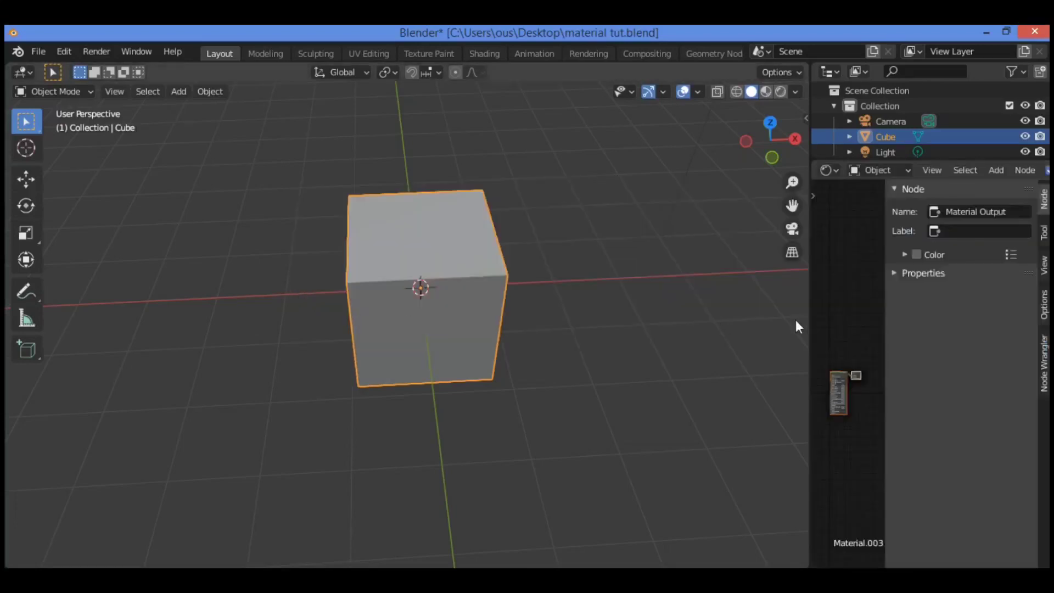
pyautogui.moveTo(810, 329); pyautogui.dragTo(551, 305)
# Bring the Principled BSDF and Material Output nodes fully into view and hide the node sidebar
pyautogui.scroll(5, 752, 374)
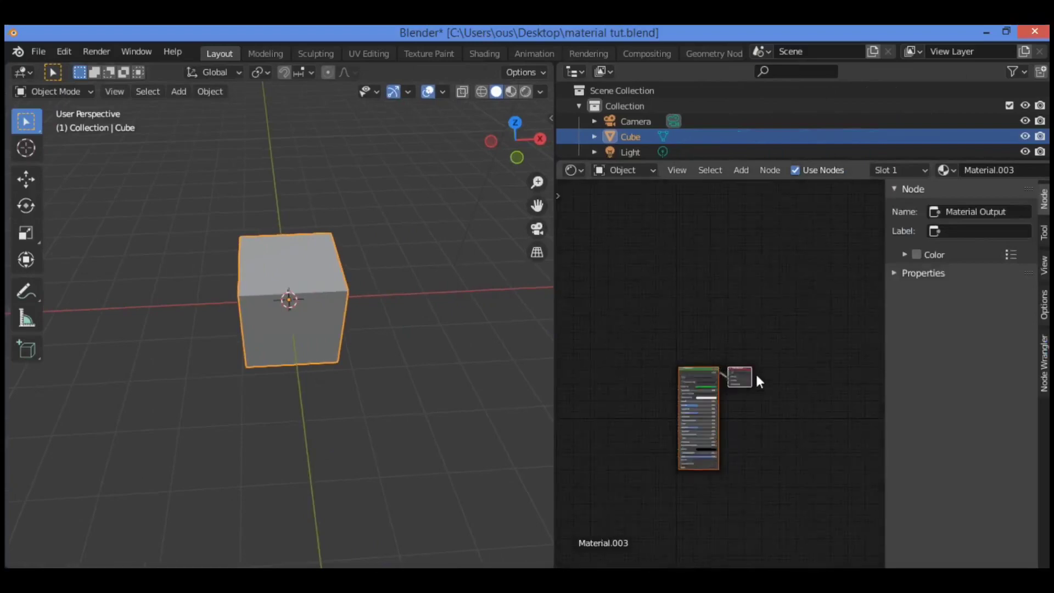
pyautogui.scroll(3, 759, 371)
pyautogui.moveTo(694, 360); pyautogui.dragTo(713, 226)
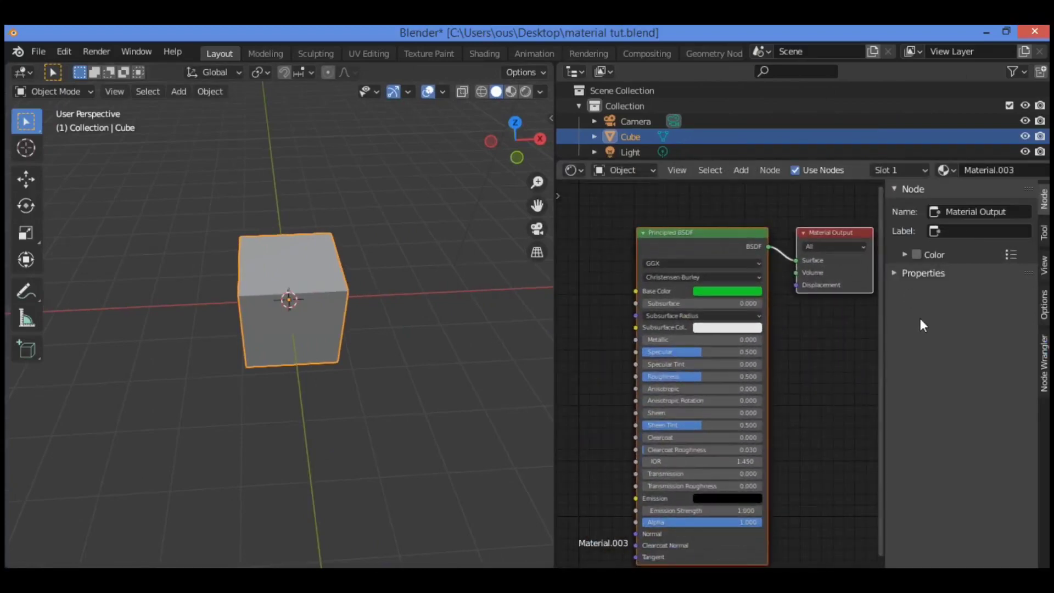
pyautogui.press('n')
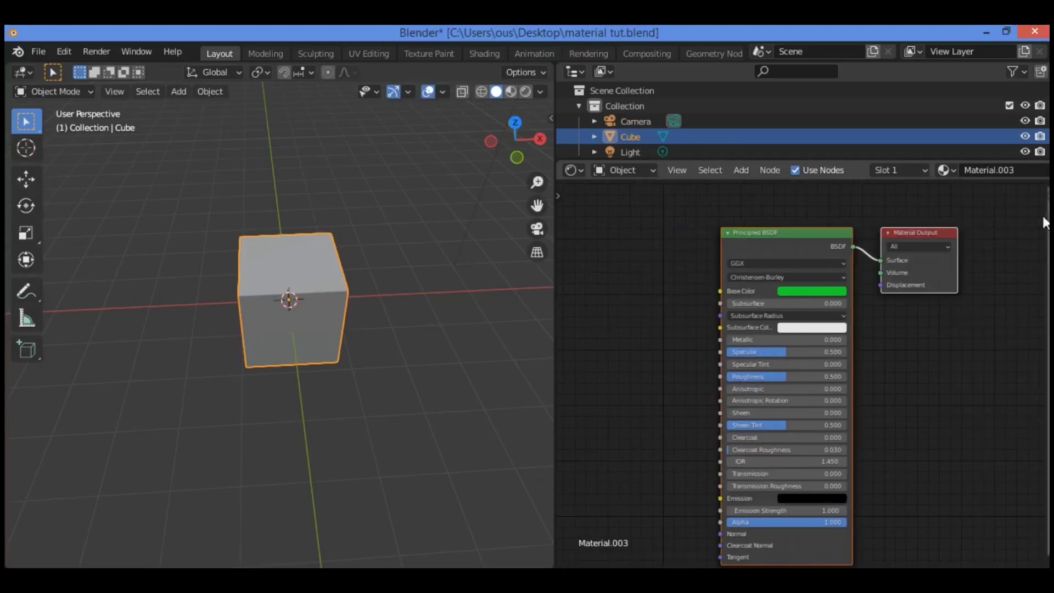
pyautogui.scroll(2, 803, 265)
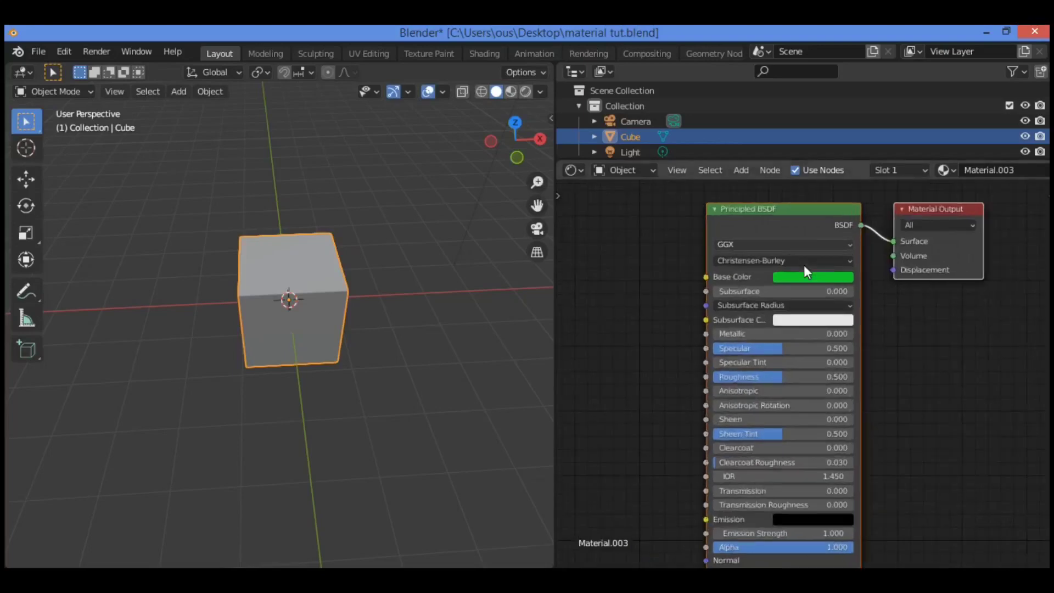
pyautogui.scroll(-2, 803, 265)
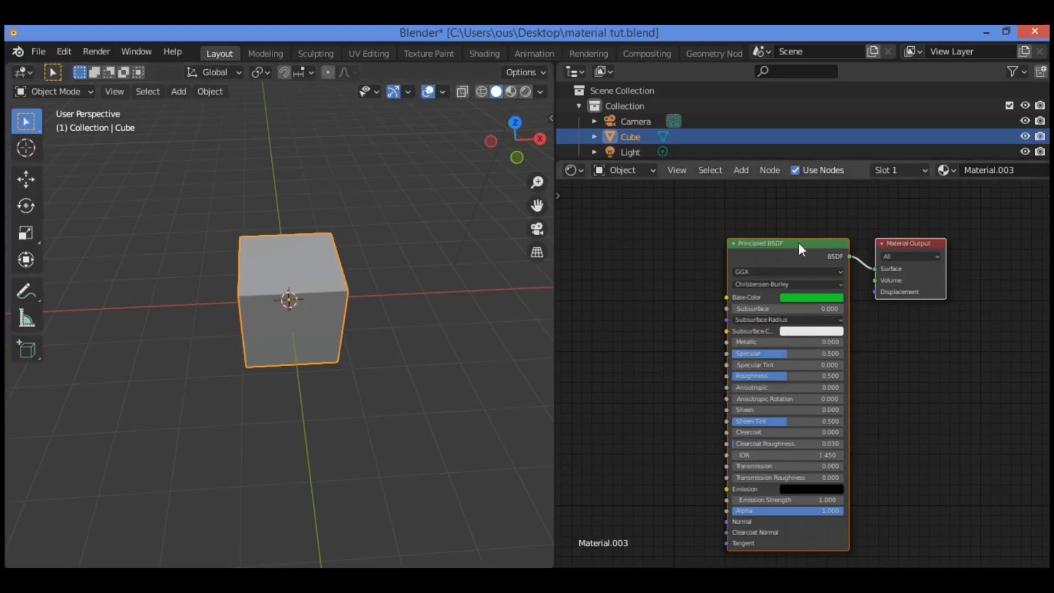
# Reposition the Principled BSDF and Material Output nodes so that they sit well apart from each other
pyautogui.moveTo(798, 242); pyautogui.dragTo(677, 211)
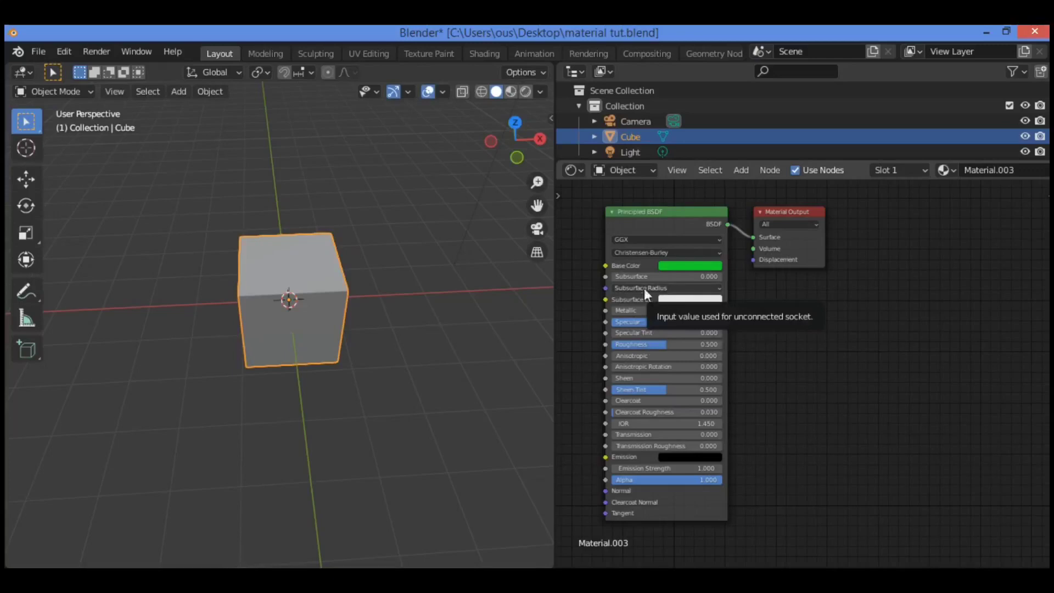
pyautogui.moveTo(683, 214); pyautogui.dragTo(988, 259)
pyautogui.moveTo(789, 210); pyautogui.dragTo(1004, 198)
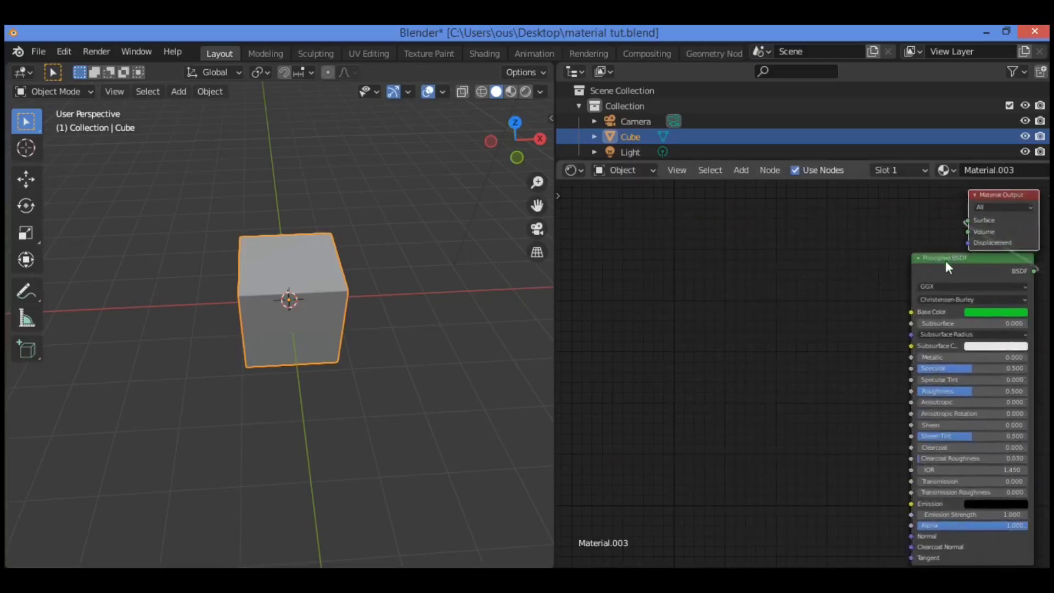
pyautogui.moveTo(945, 260); pyautogui.dragTo(760, 232)
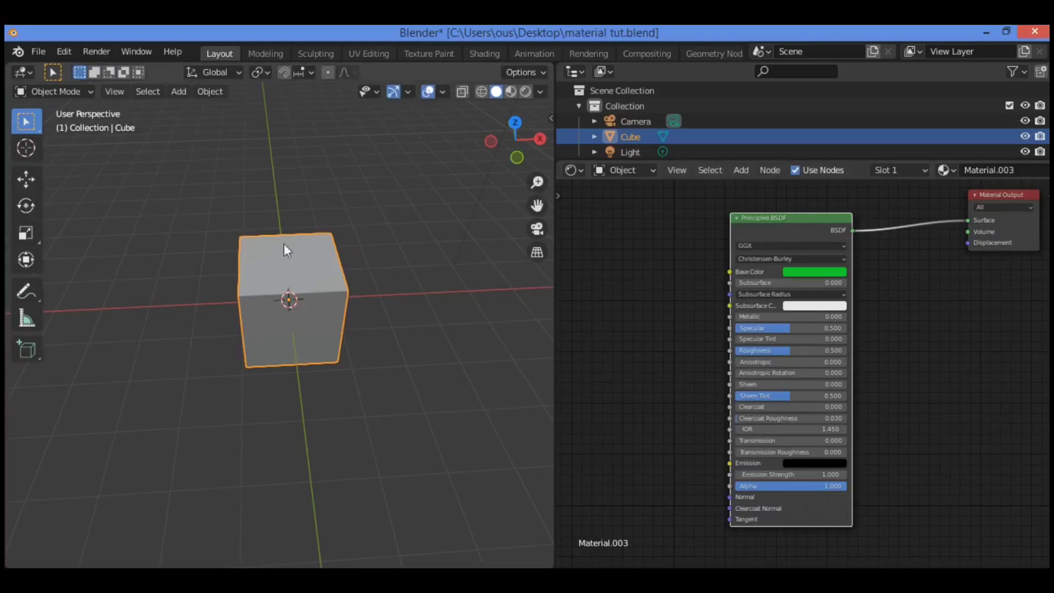
pyautogui.moveTo(804, 232); pyautogui.dragTo(769, 241)
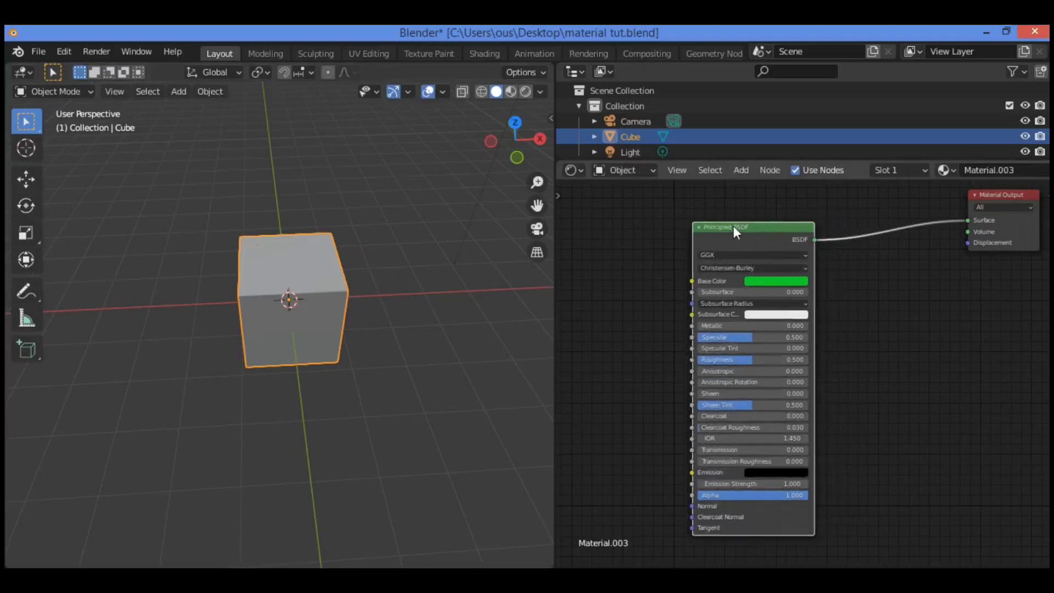
# Delete the Principled BSDF node, move the Material Output node closer to the middle, and deselect it
pyautogui.press('Delete')
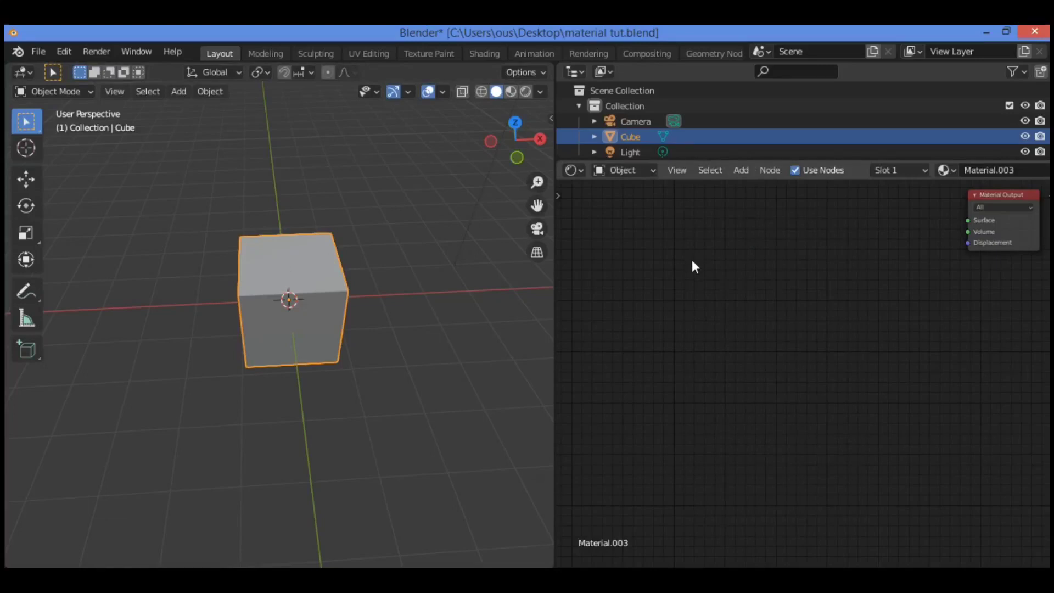
pyautogui.moveTo(1013, 195); pyautogui.dragTo(957, 271)
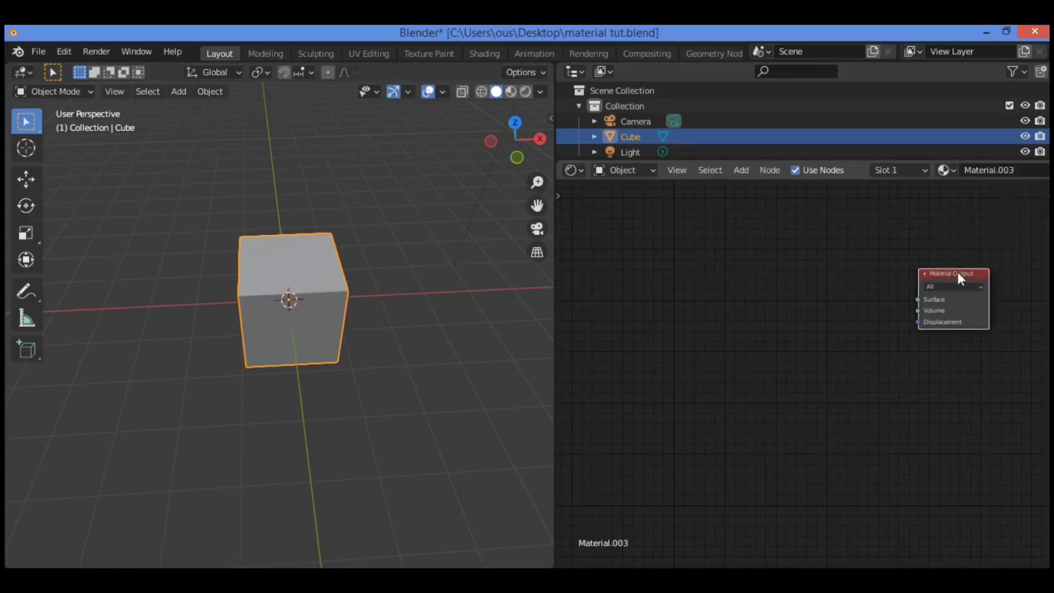
pyautogui.click(731, 311)
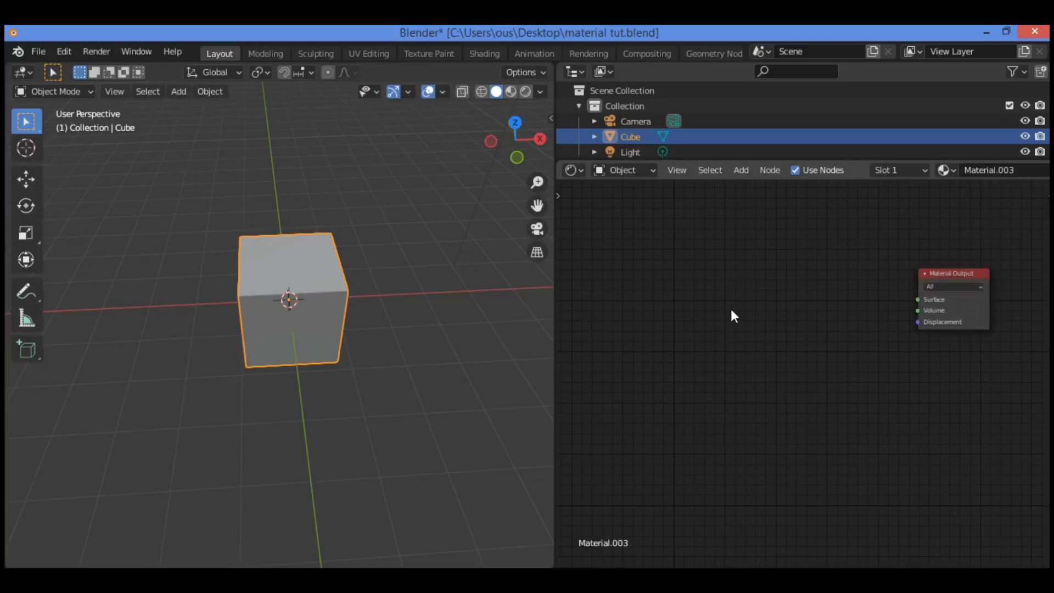
# Add an RGB node to the material and place it well before and slightly above the Material Output node
pyautogui.hotkey('shift', 'a')
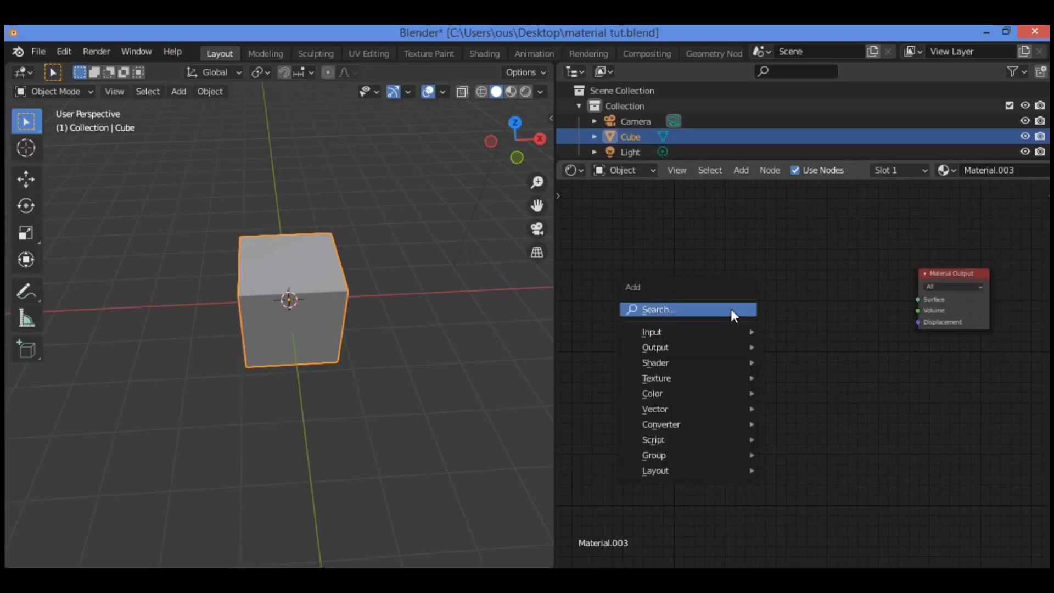
pyautogui.click(730, 310)
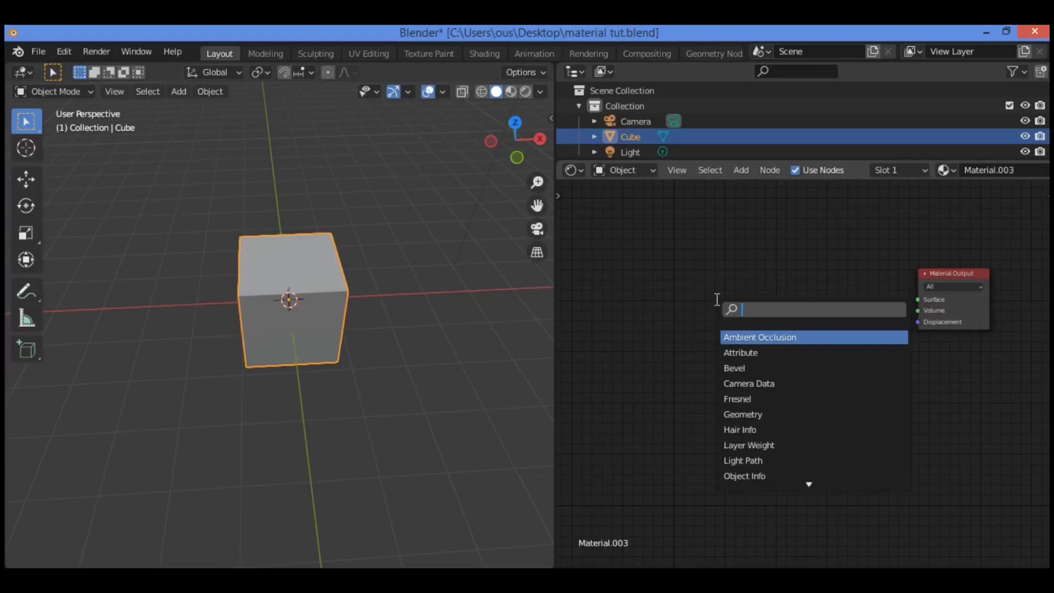
pyautogui.write('rb')
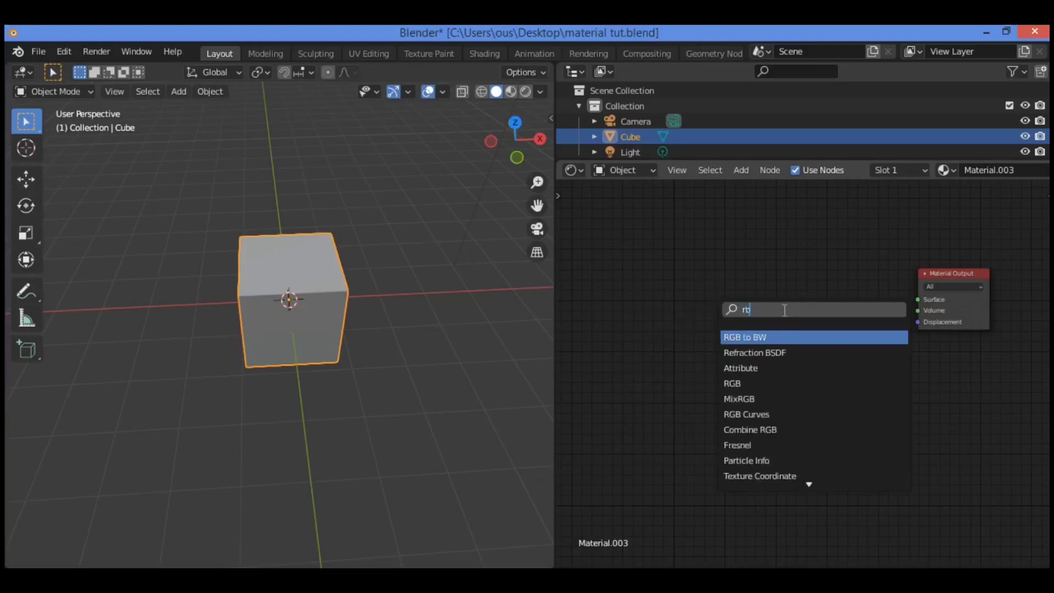
pyautogui.press('BackSpace')
pyautogui.write('gb')
pyautogui.click(783, 336)
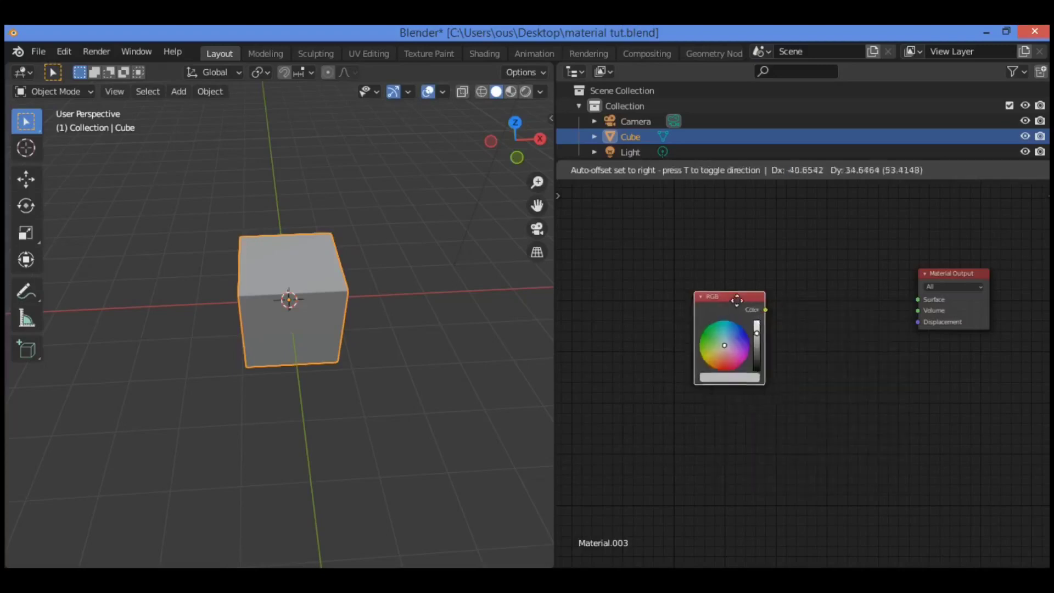
pyautogui.click(662, 232)
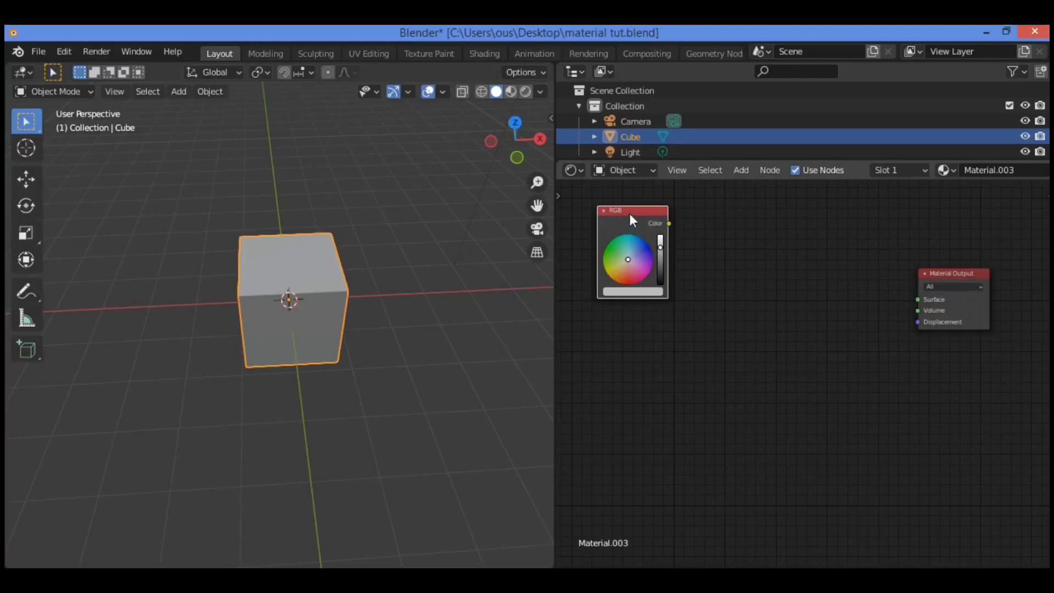
# Duplicate the RGB node twice, stack the copies in a column beneath the original, and deselect them
pyautogui.hotkey('shift', 'd')
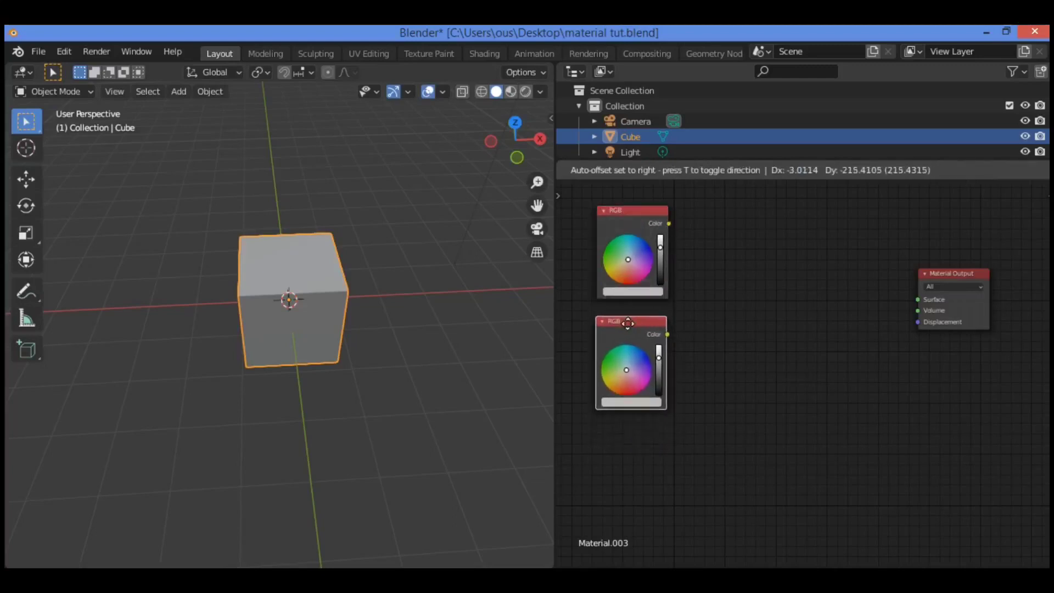
pyautogui.click(628, 324)
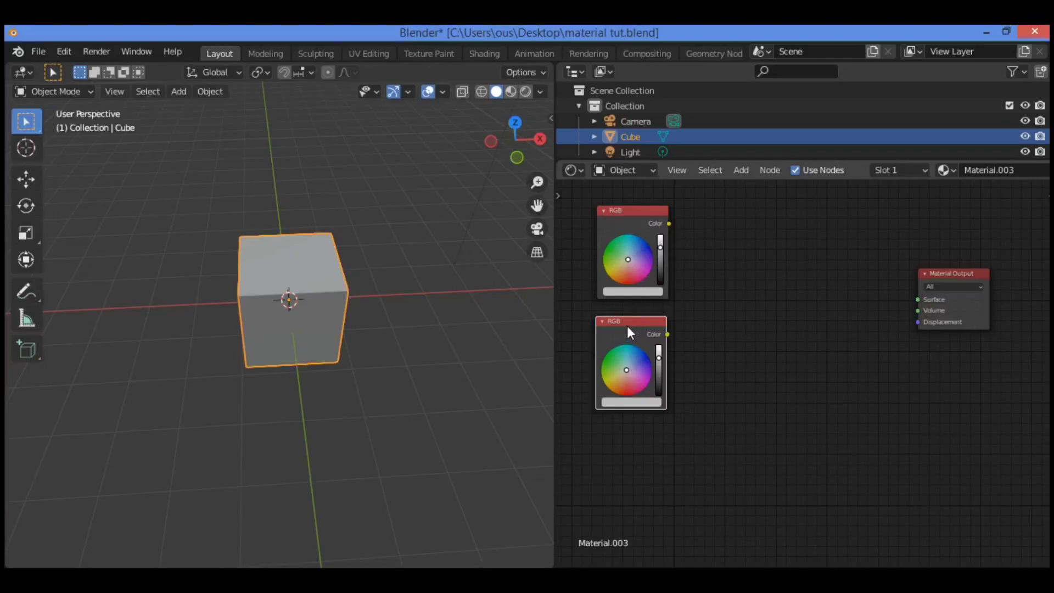
pyautogui.moveTo(636, 329); pyautogui.dragTo(636, 325)
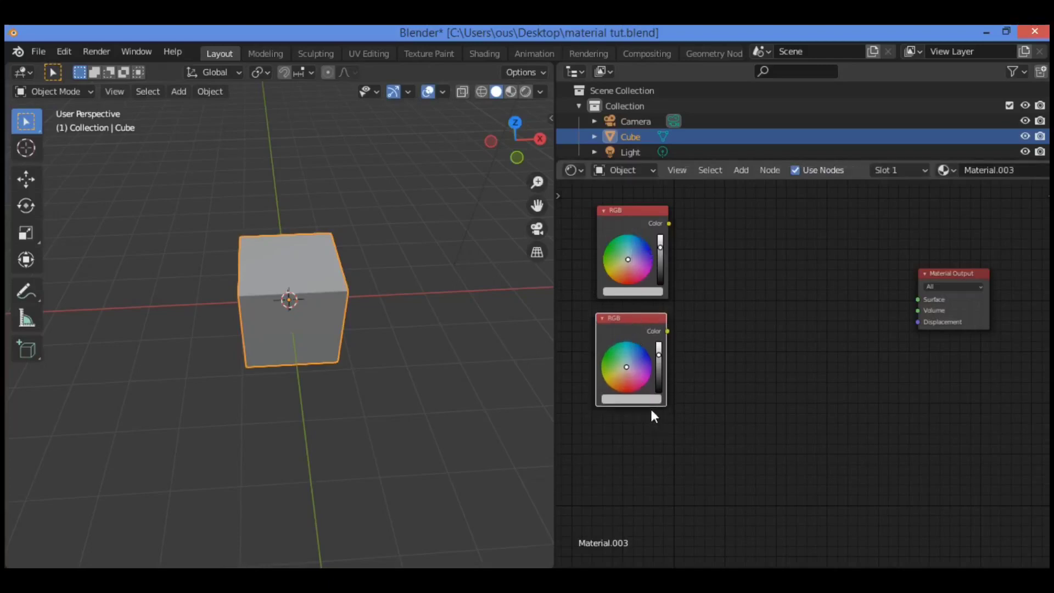
pyautogui.hotkey('shift', 'd')
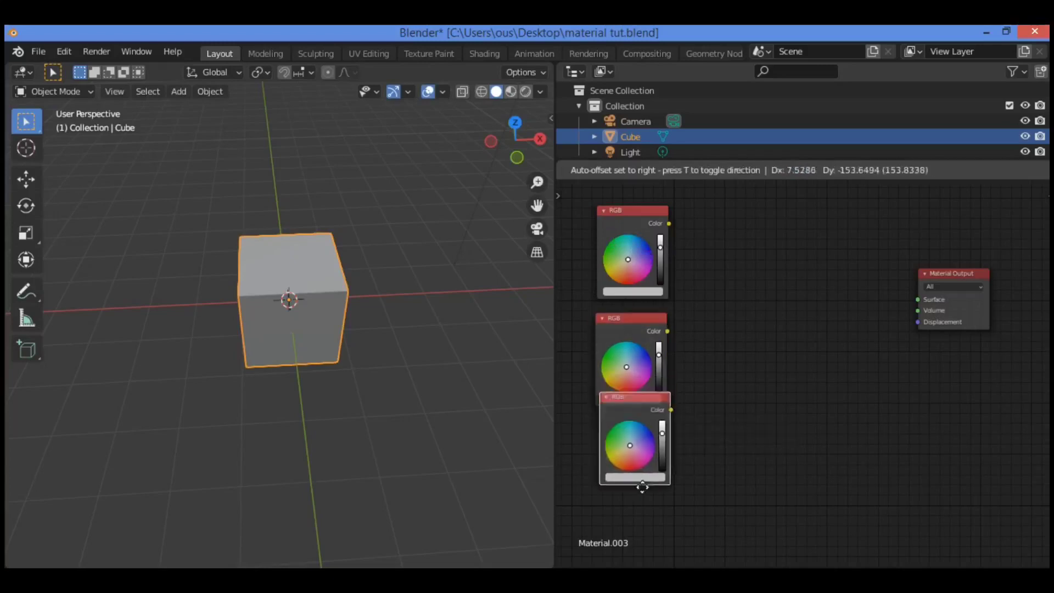
pyautogui.click(640, 505)
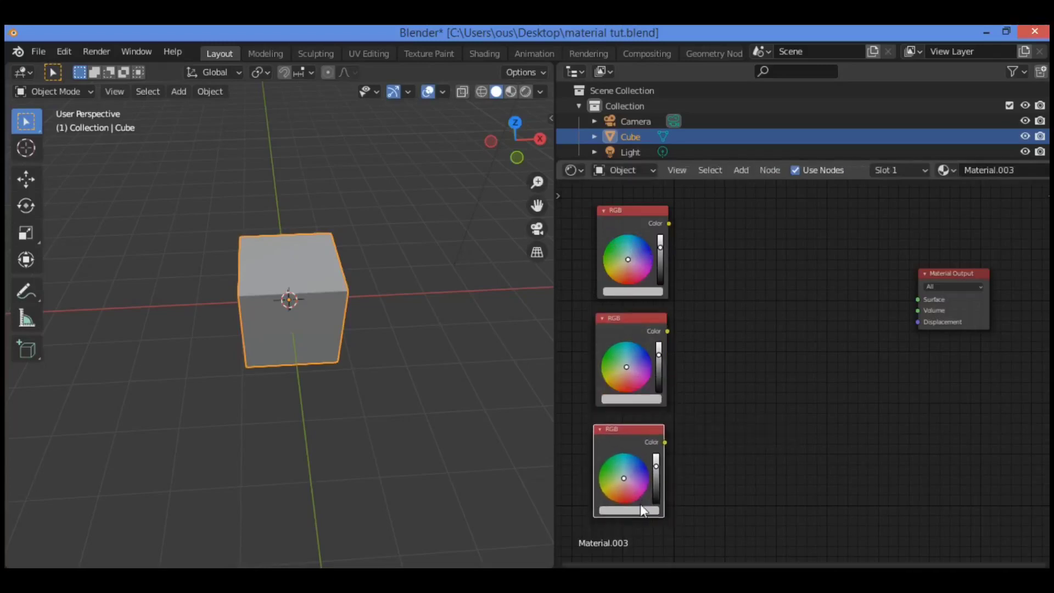
pyautogui.click(714, 415)
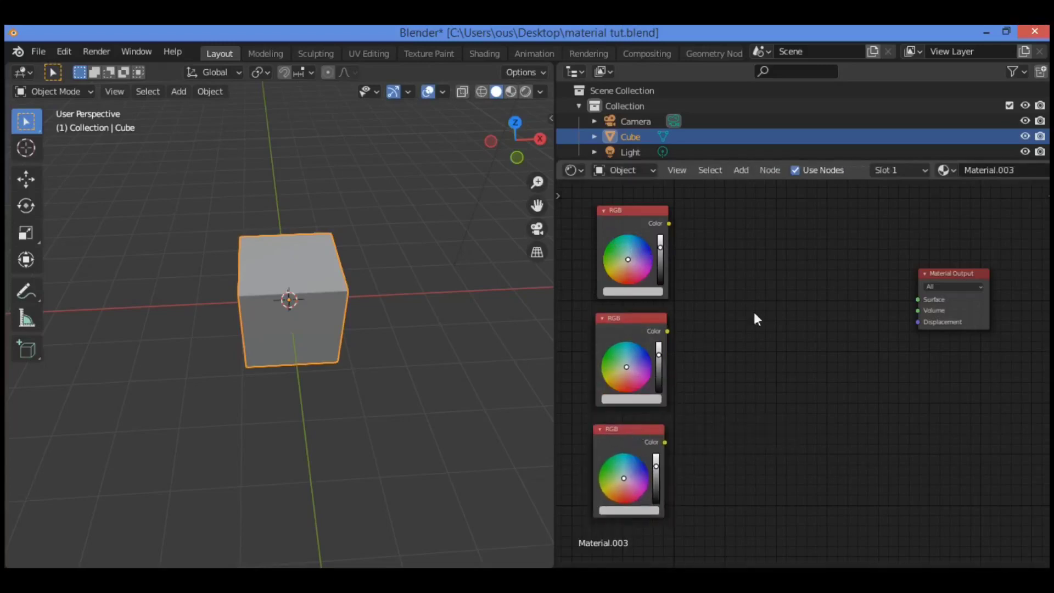
# Add a Combine RGB node between the column of RGB nodes and the Material Output node
pyautogui.hotkey('shift', 'a')
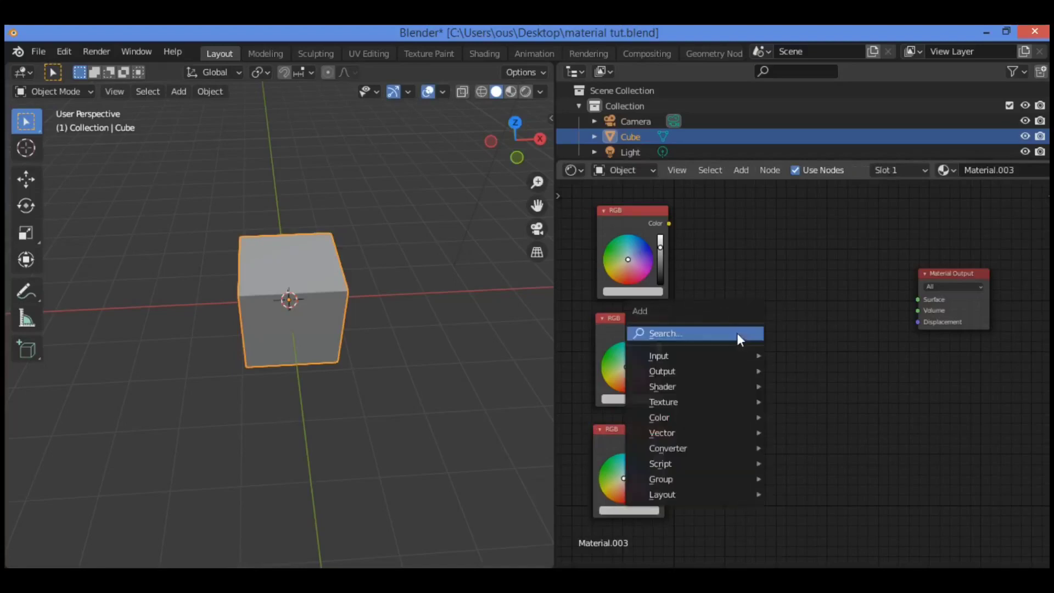
pyautogui.click(736, 334)
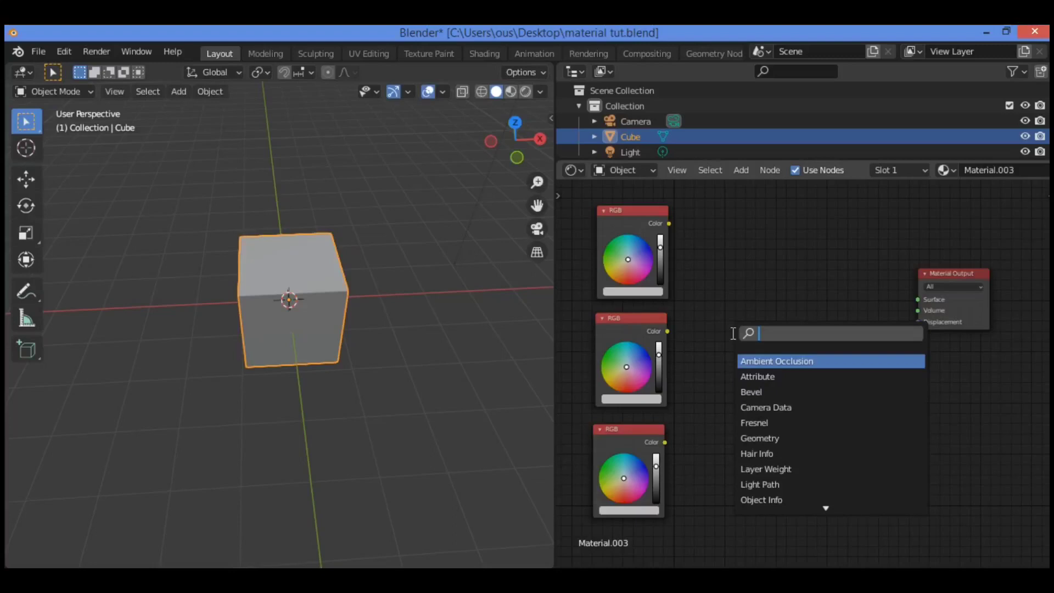
pyautogui.write('com')
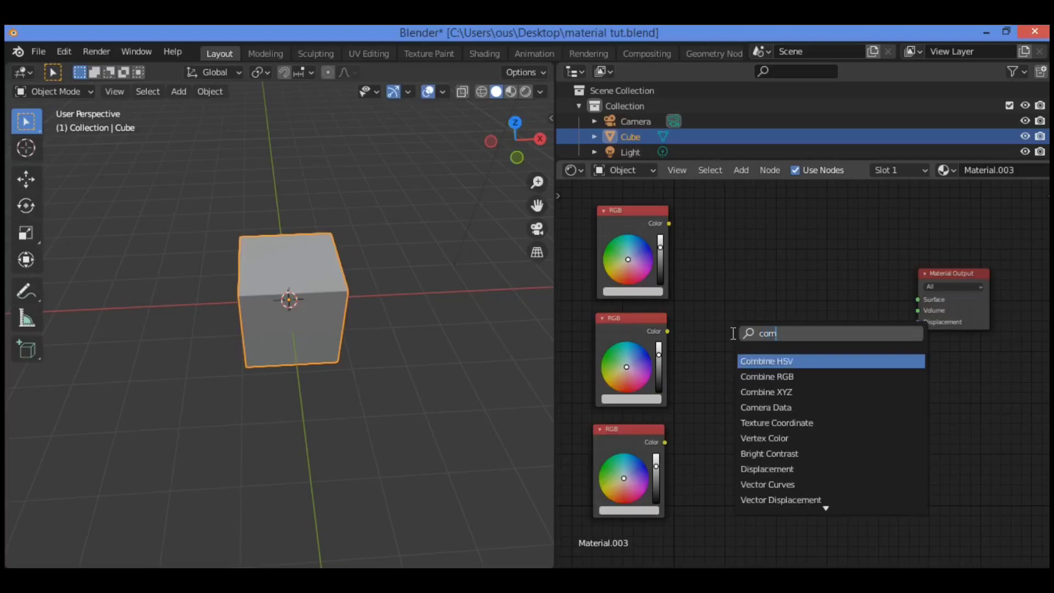
pyautogui.press('Down')
pyautogui.press('Return')
pyautogui.click(855, 321)
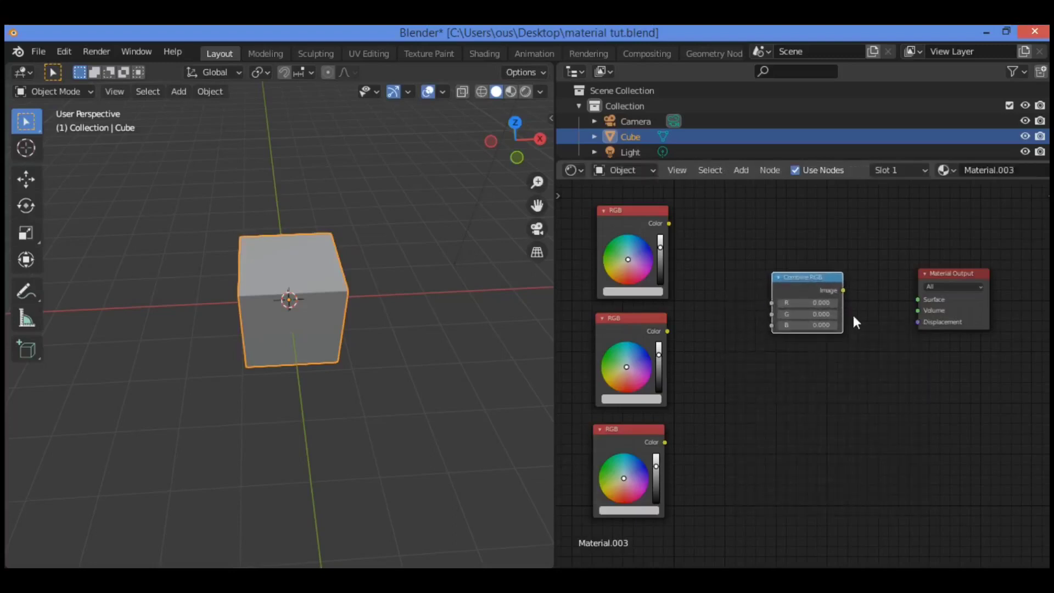
# Connect the three RGB nodes from top to bottom to Combine RGB's R, G and B inputs, and its Image output to the Material Output's Surface
pyautogui.scroll(1, 860, 290)
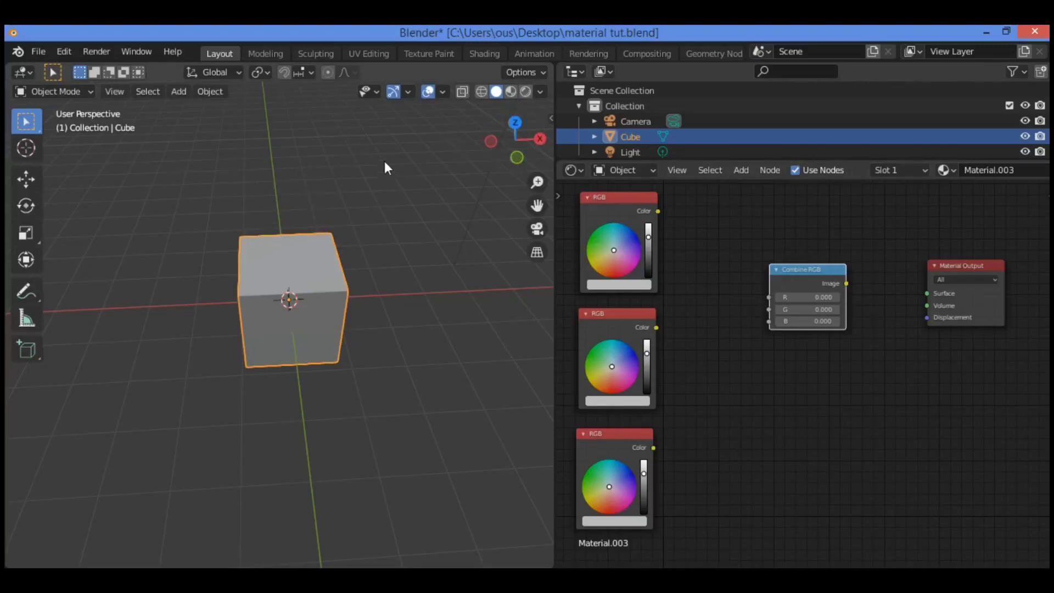
pyautogui.click(613, 200)
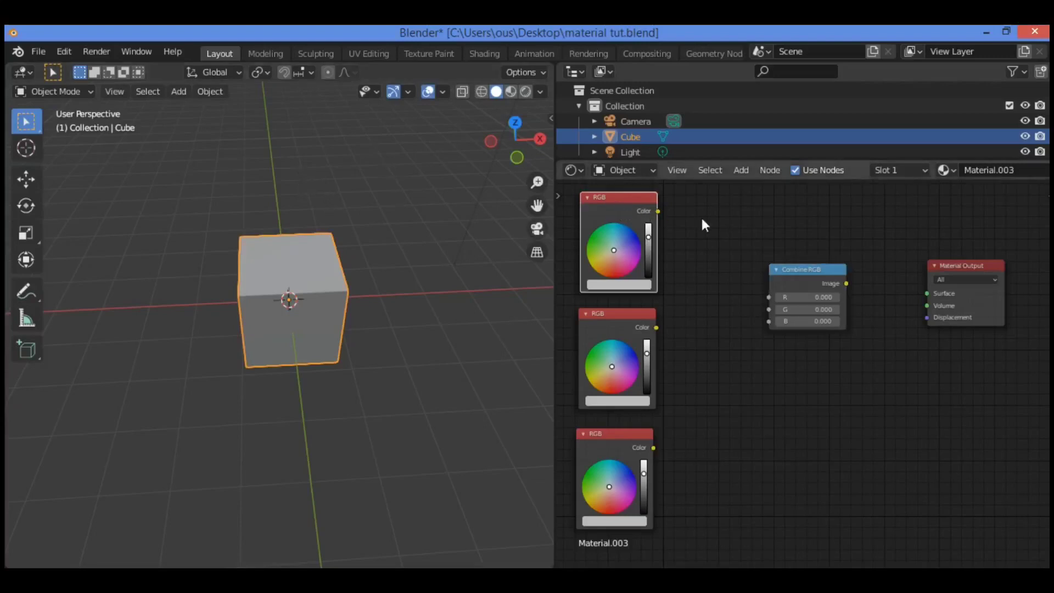
pyautogui.moveTo(657, 211); pyautogui.dragTo(781, 300)
pyautogui.moveTo(654, 328); pyautogui.dragTo(770, 311)
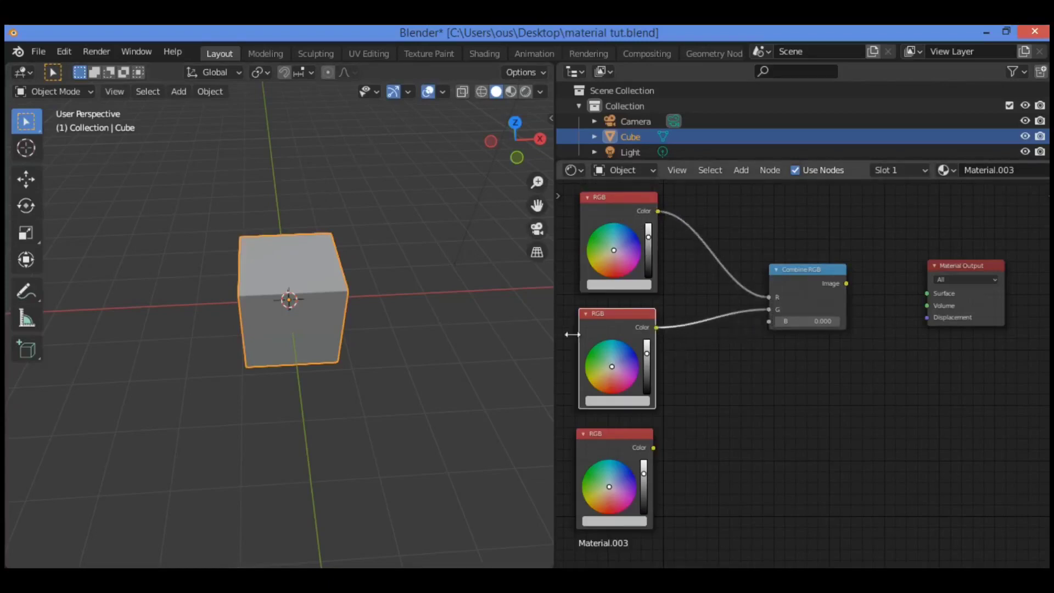
pyautogui.moveTo(655, 447); pyautogui.dragTo(778, 322)
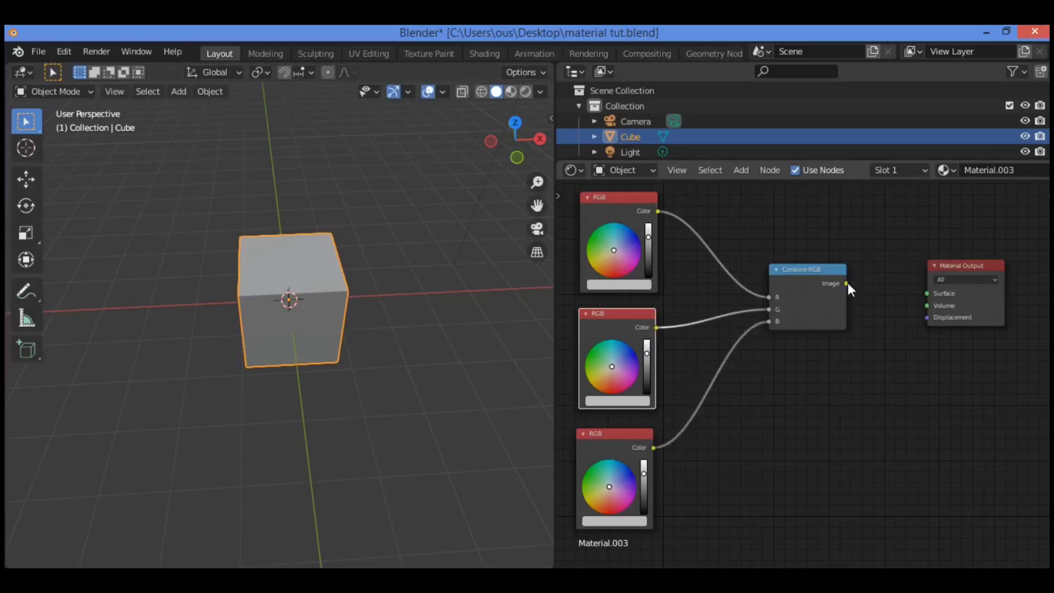
pyautogui.moveTo(889, 291); pyautogui.dragTo(927, 295)
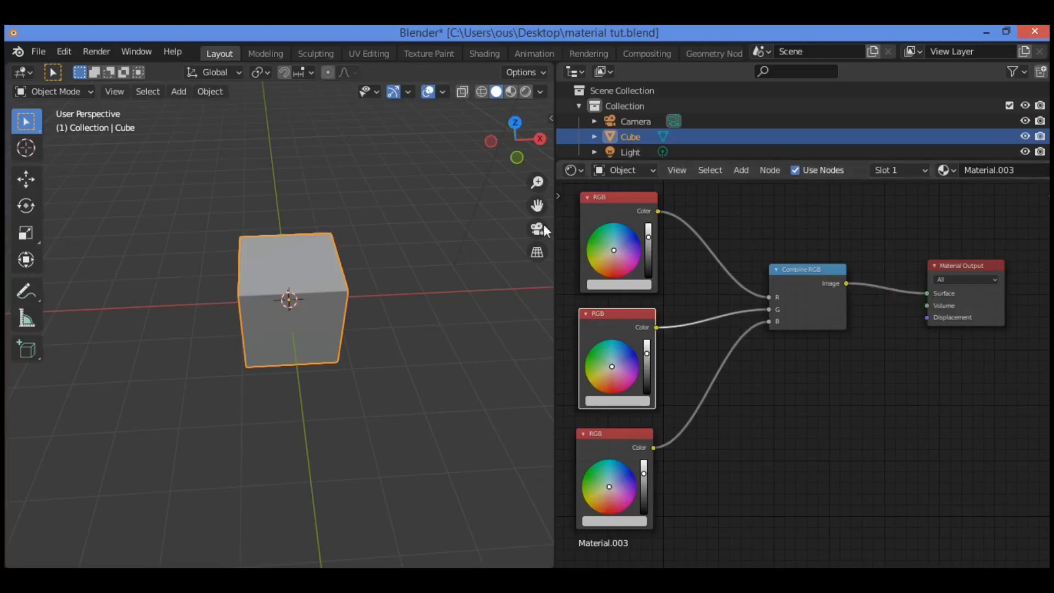
# Switch the 3D viewport to Rendered shading and view the cube from another angle with nothing selected
pyautogui.press('z')
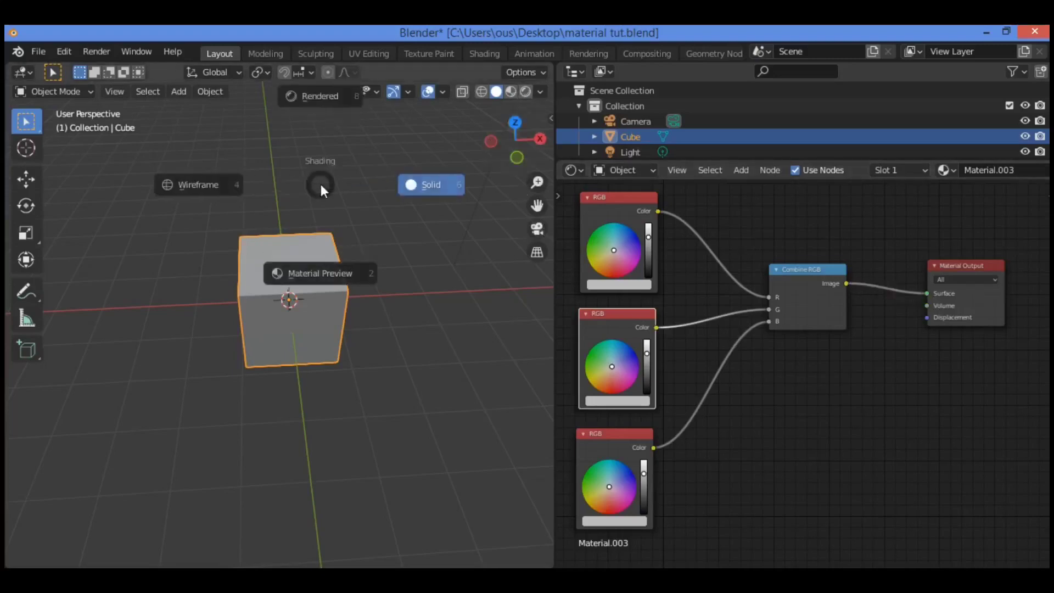
pyautogui.click(318, 98)
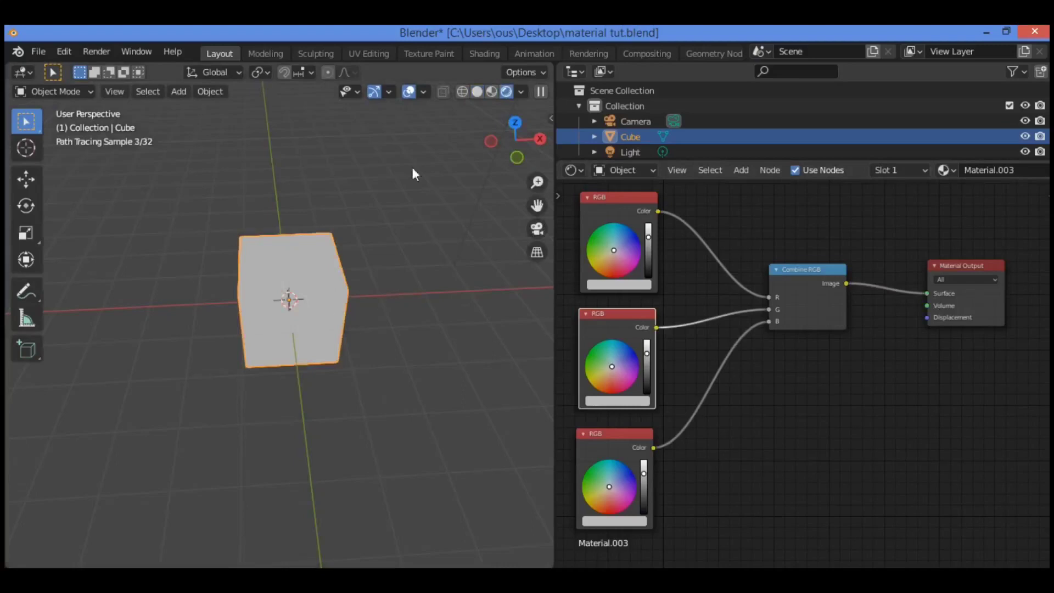
pyautogui.moveTo(515, 142)
pyautogui.mouseDown()
pyautogui.moveTo(471, 159)
pyautogui.moveTo(515, 142)
pyautogui.mouseUp()
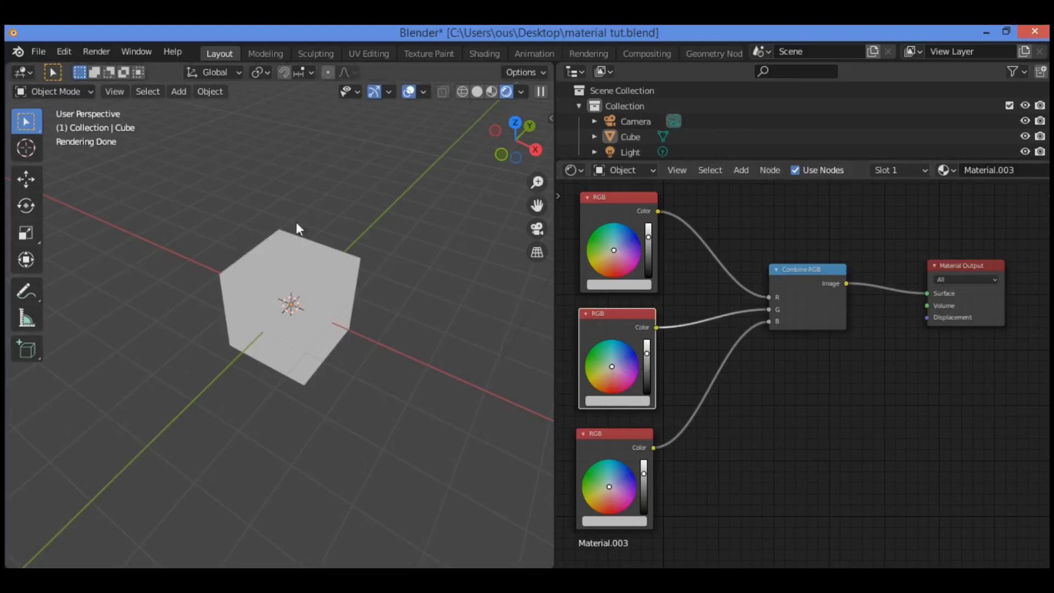
# Raise the brightness of all three RGB nodes to the maximum so that each color is pure white
pyautogui.moveTo(650, 237); pyautogui.dragTo(649, 224)
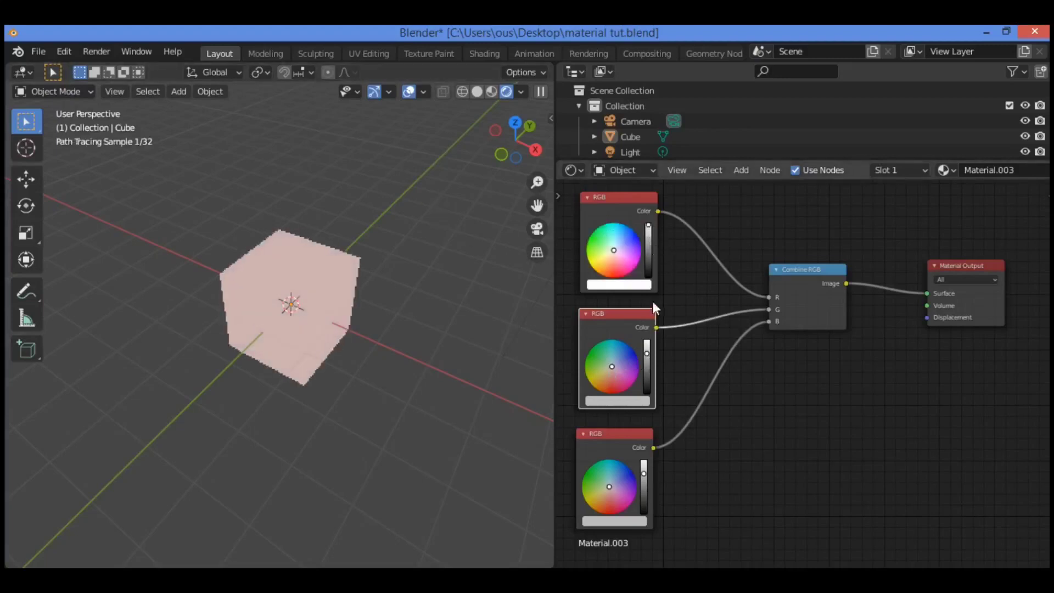
pyautogui.moveTo(645, 349); pyautogui.dragTo(647, 340)
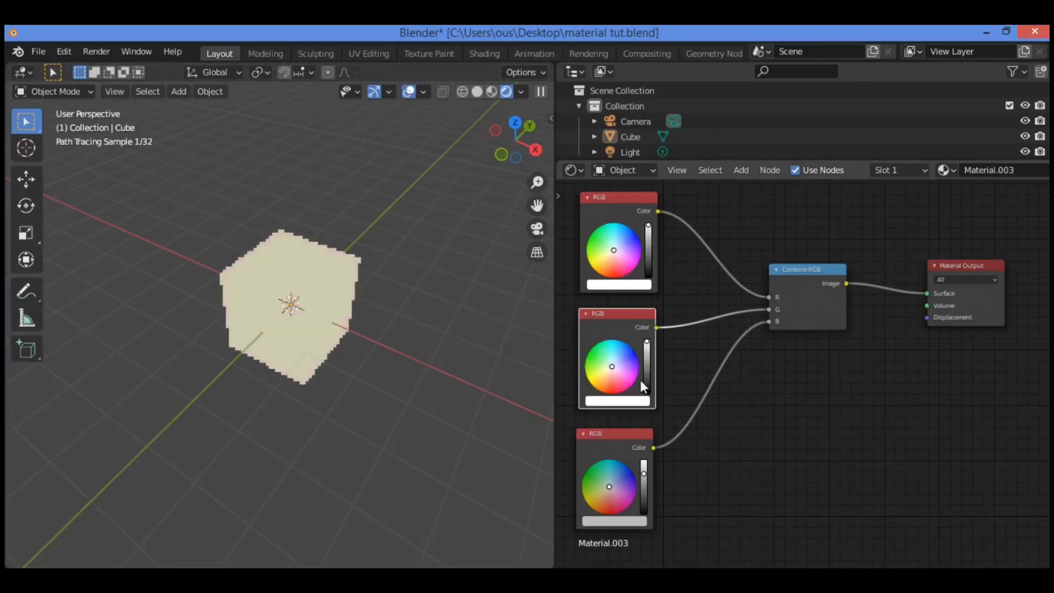
pyautogui.moveTo(644, 471); pyautogui.dragTo(644, 461)
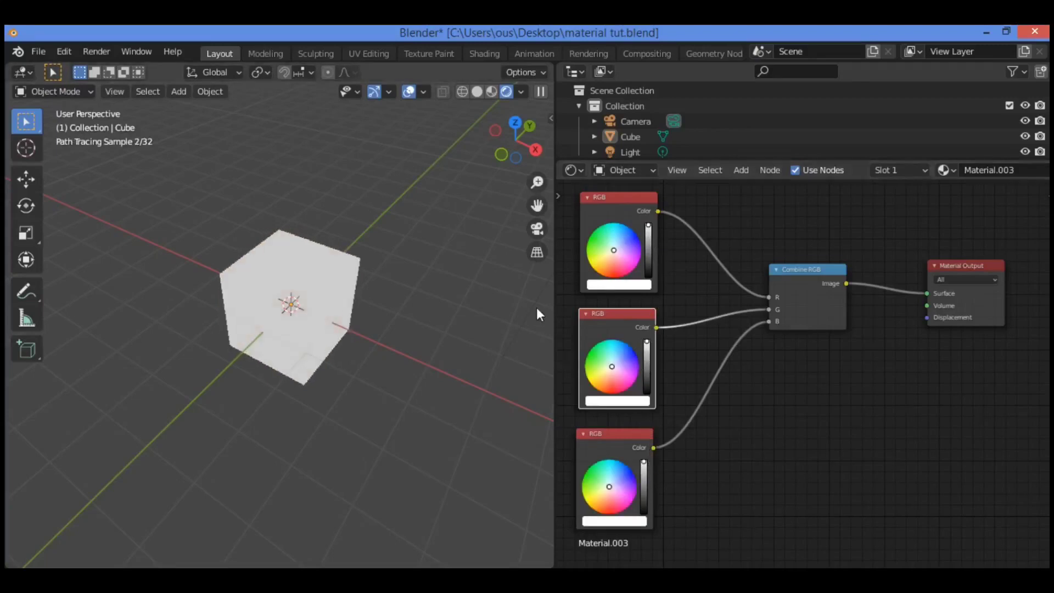
# Set the top RGB node's color to red, the middle one to green and the bottom one to blue
pyautogui.moveTo(611, 249); pyautogui.dragTo(614, 245)
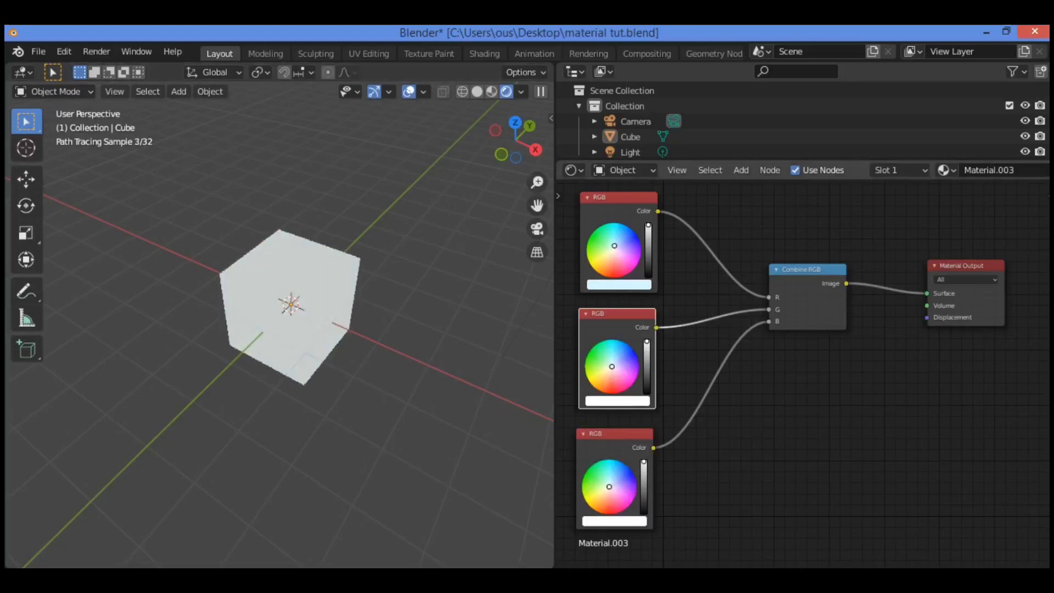
pyautogui.moveTo(614, 245); pyautogui.dragTo(614, 273)
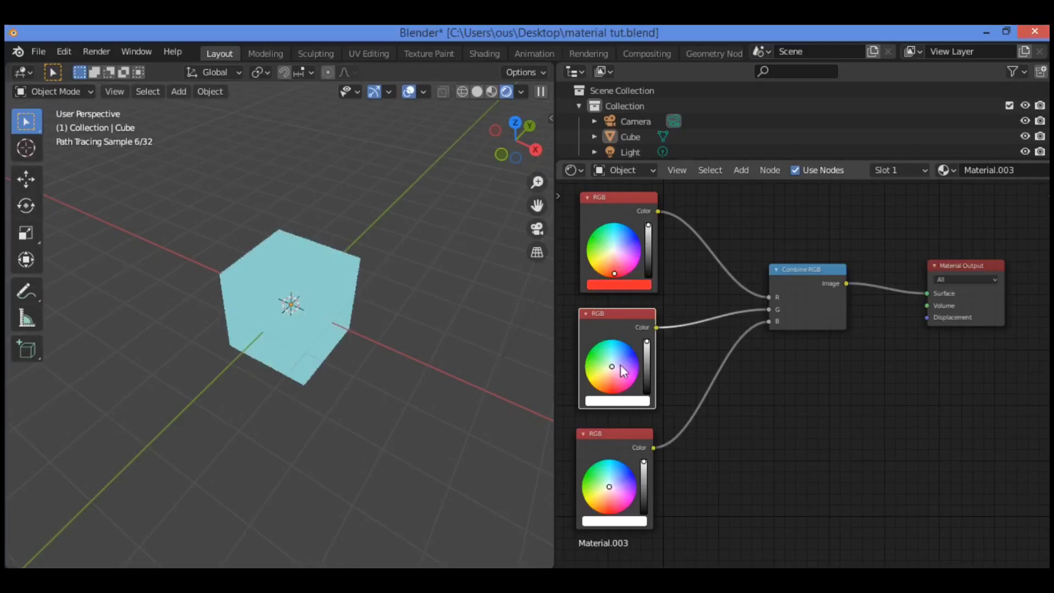
pyautogui.moveTo(610, 364); pyautogui.dragTo(590, 351)
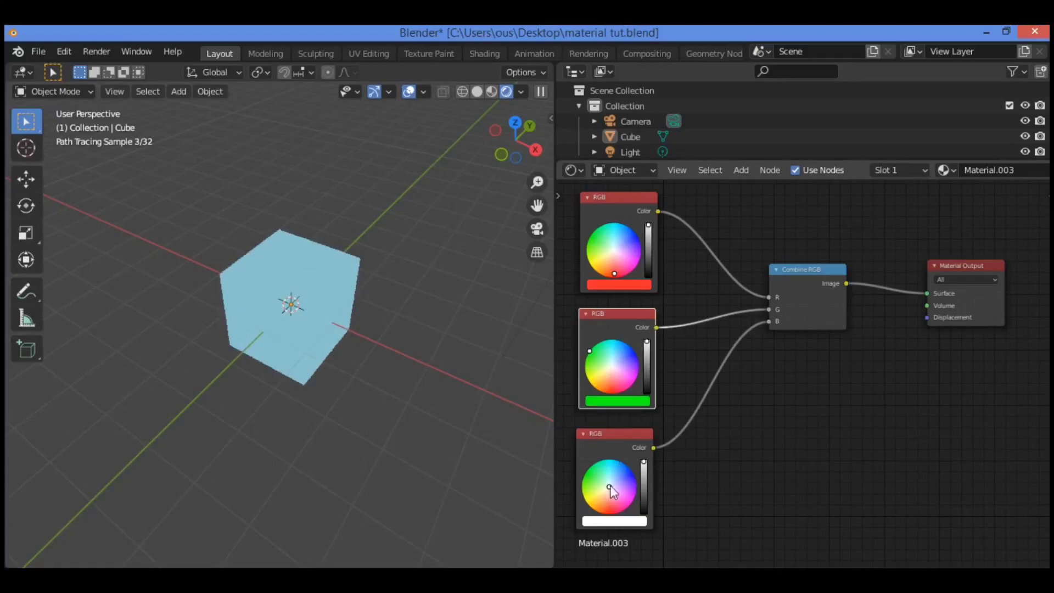
pyautogui.moveTo(610, 486); pyautogui.dragTo(632, 472)
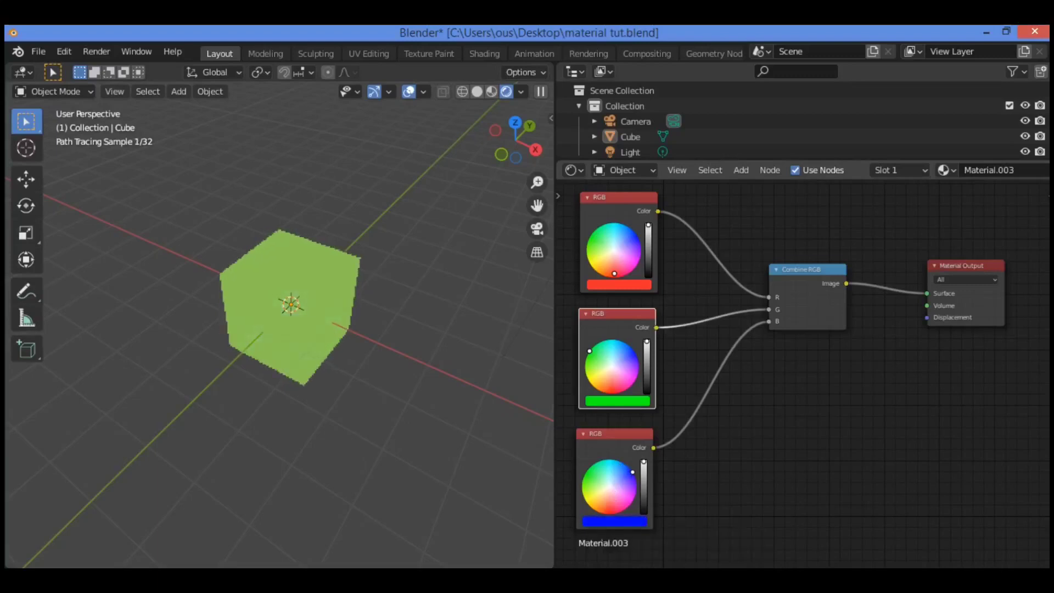
pyautogui.moveTo(614, 272); pyautogui.dragTo(617, 277)
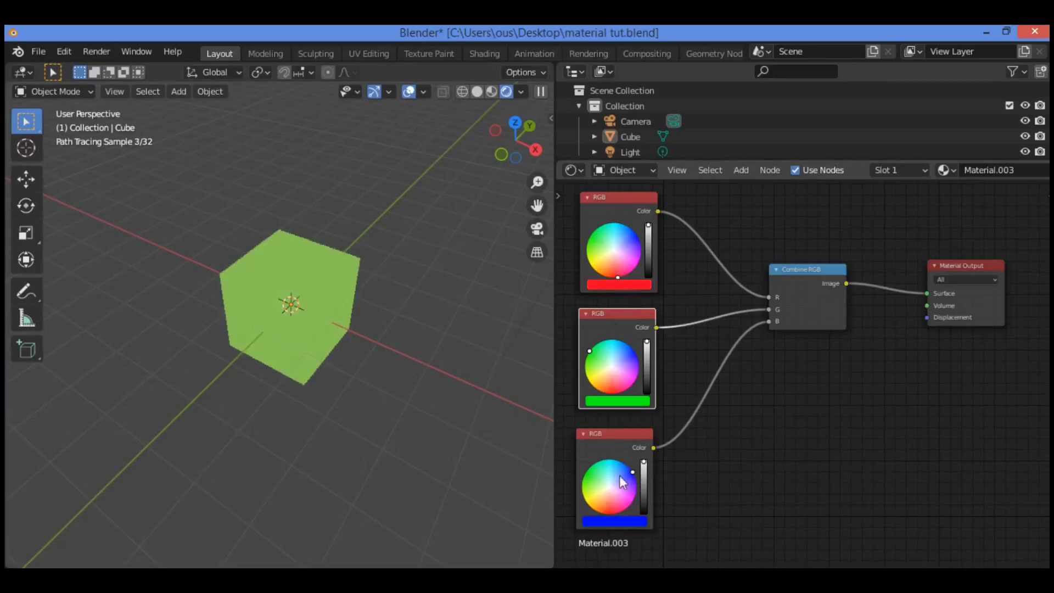